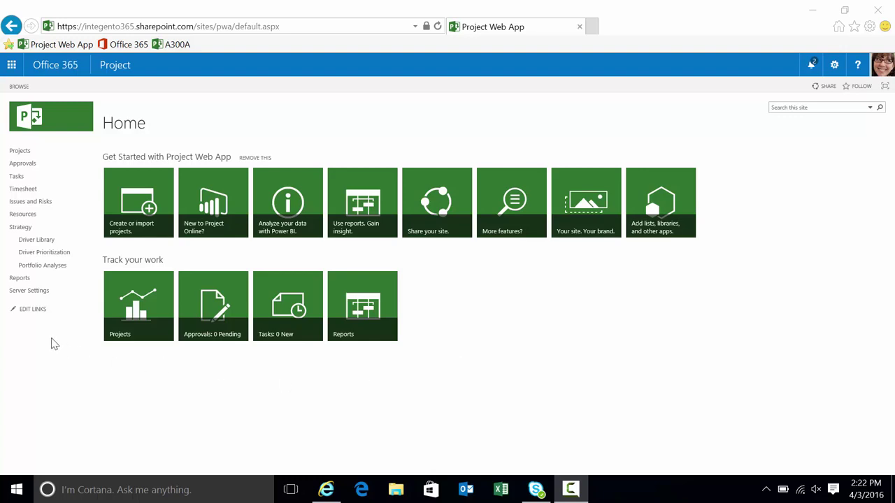
Start a new lookup table from the Enterprise Custom Fields and Lookup Tables page in the server settings
click(42, 296)
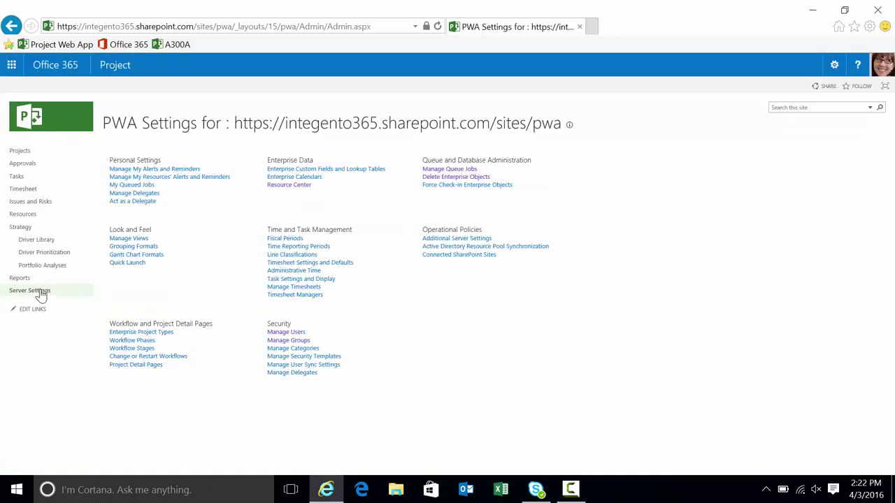
click(349, 170)
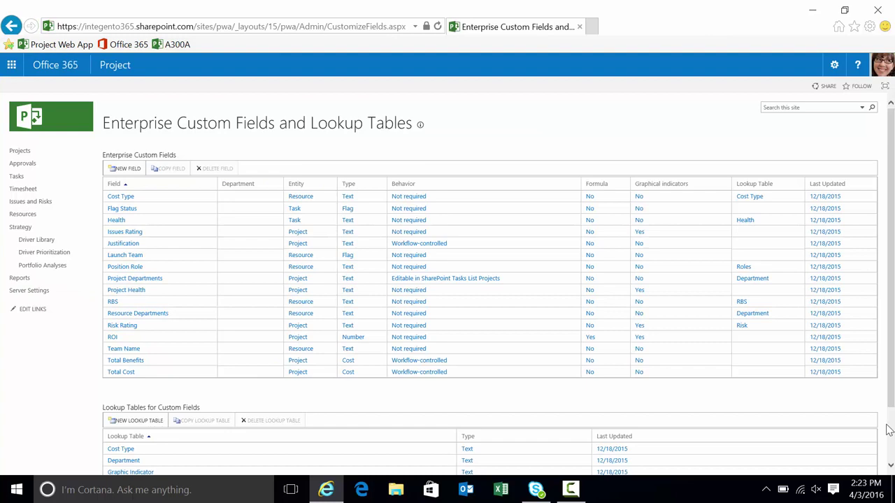
scroll(889, 432, down, 2)
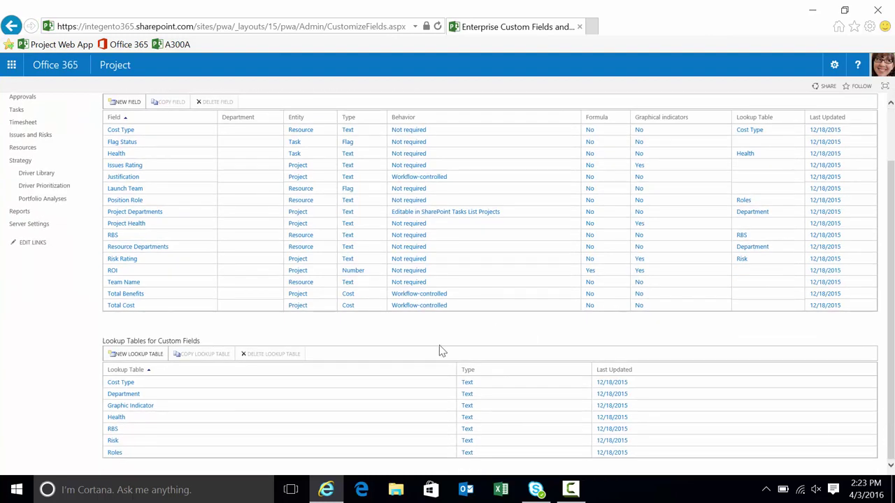
click(124, 354)
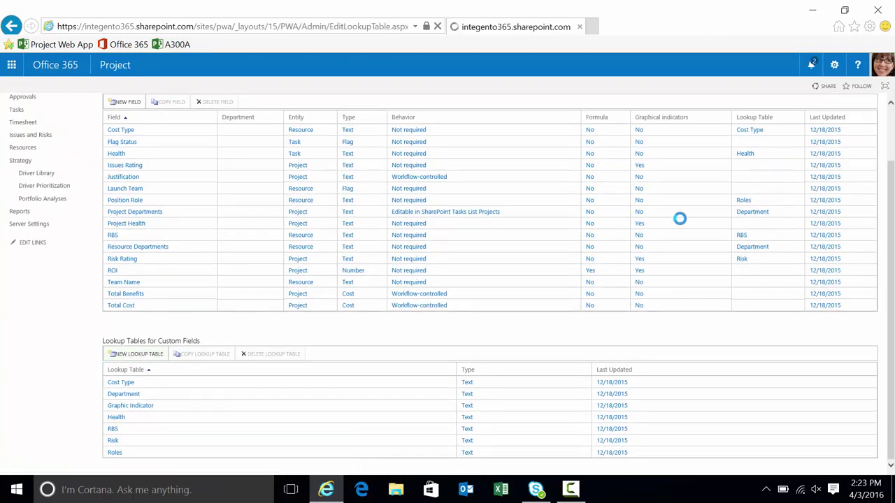
Enter Product A and Product B as the first two values of the new lookup table
scroll(890, 203, down, 2)
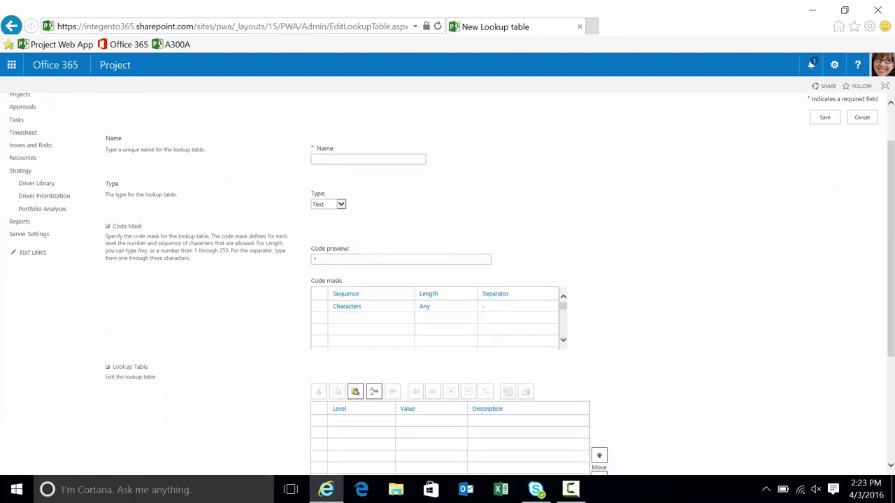
scroll(890, 278, down, 1)
scroll(891, 278, down, 4)
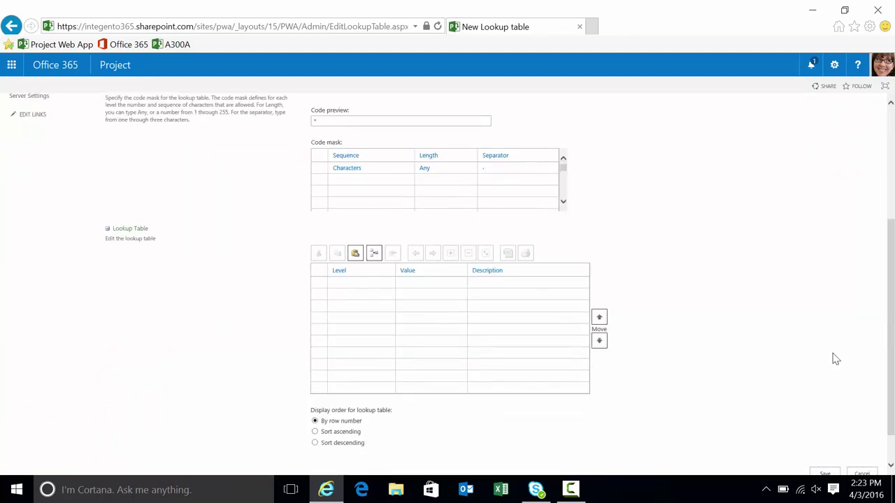
click(436, 281)
text(Pr)
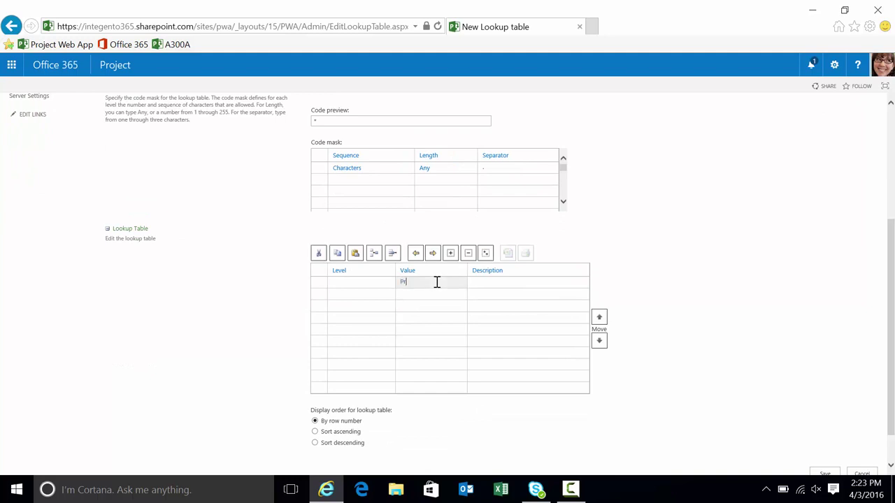
text(oduct 1)
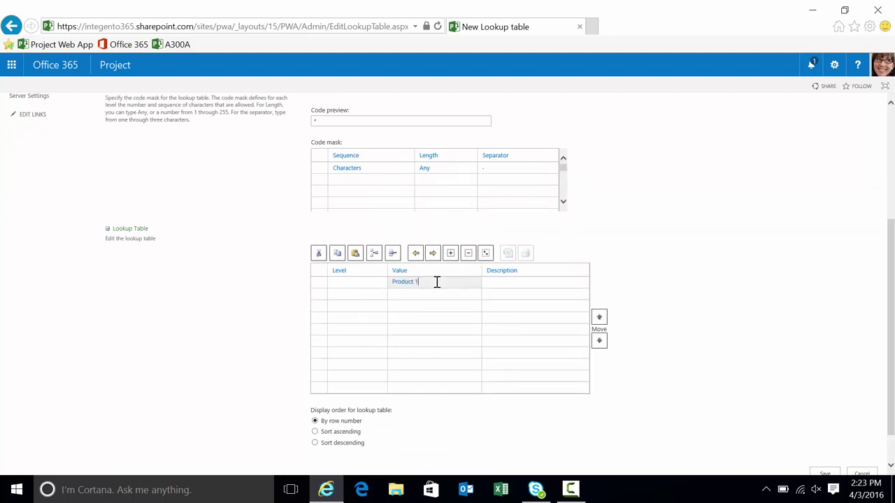
key(BackSpace)
text(A)
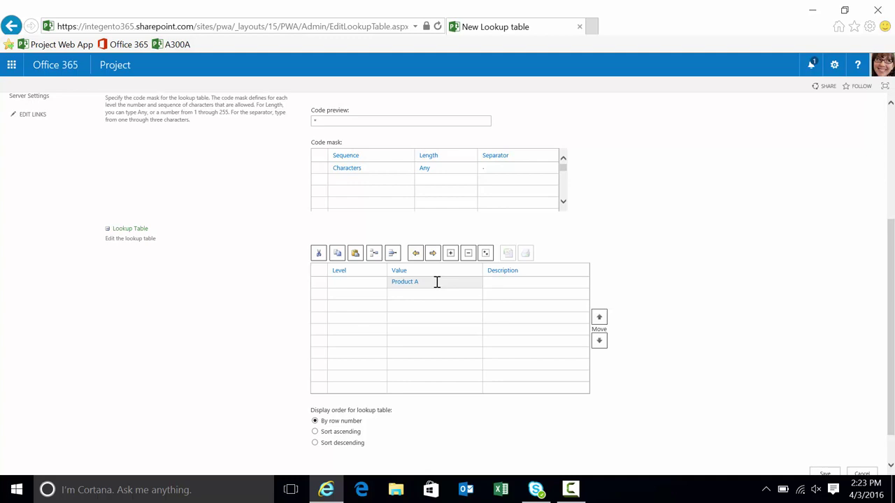
key(Return)
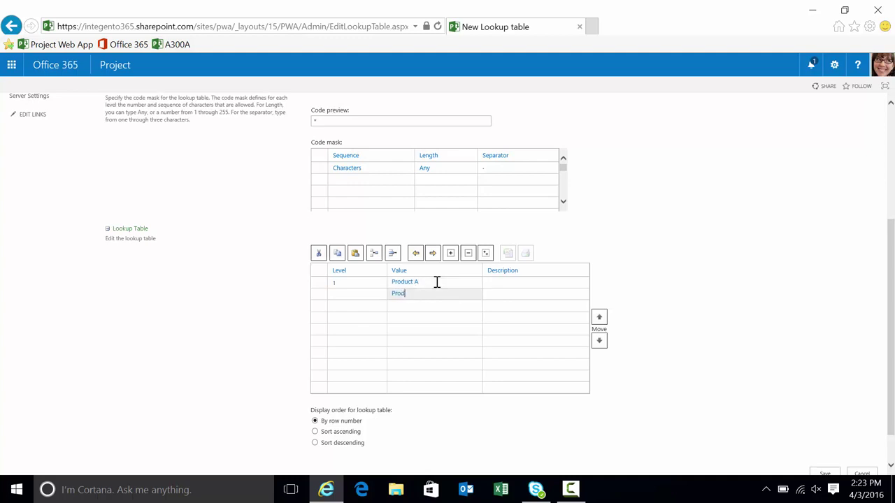
click(444, 329)
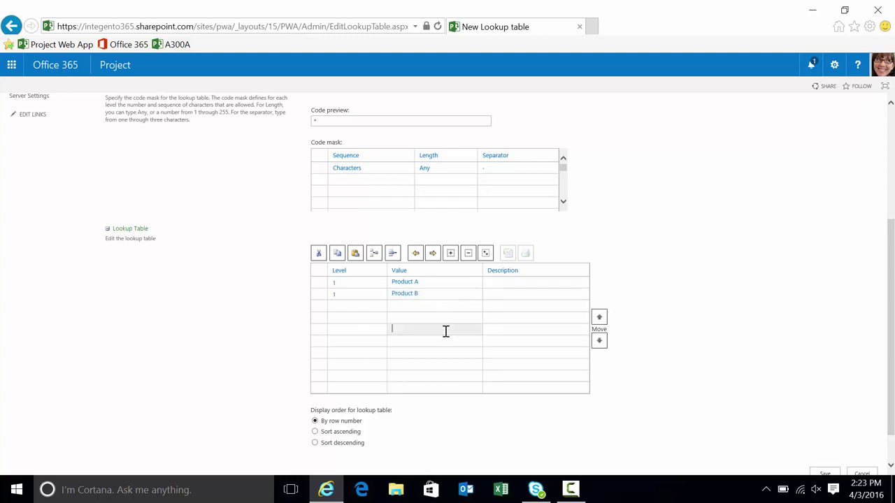
click(353, 289)
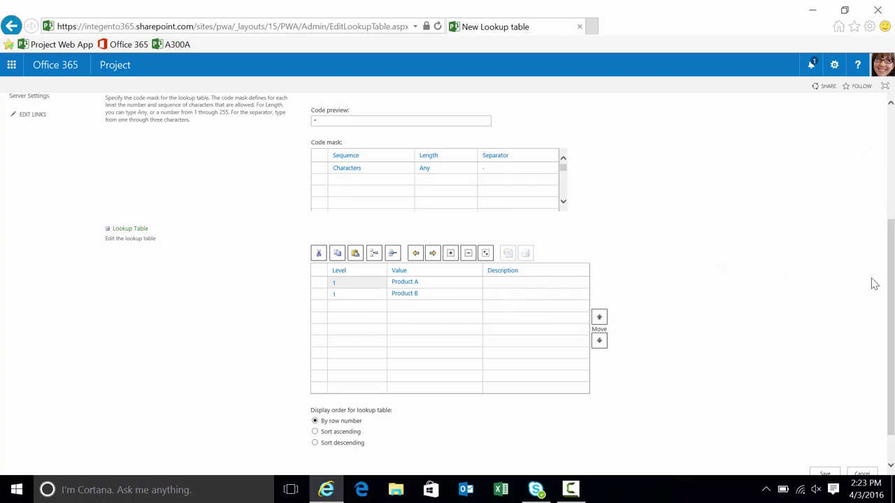
Name the lookup table Product and save it
drag(891, 294, 892, 329)
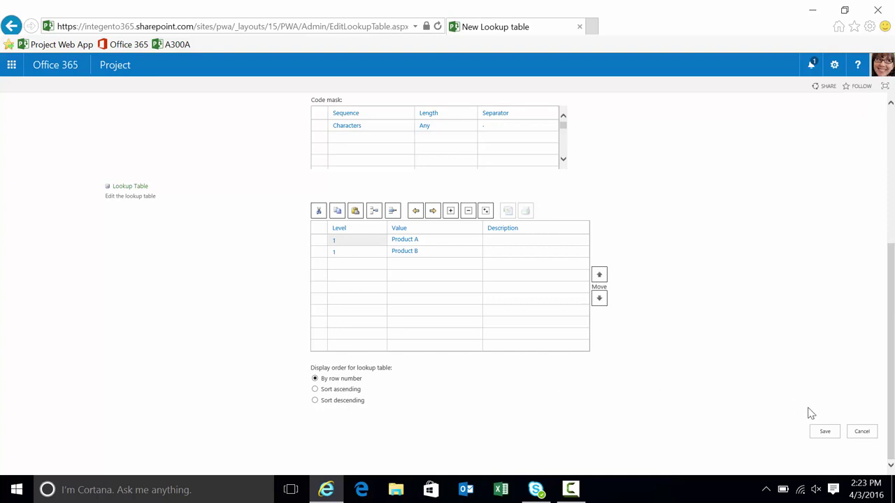
click(824, 431)
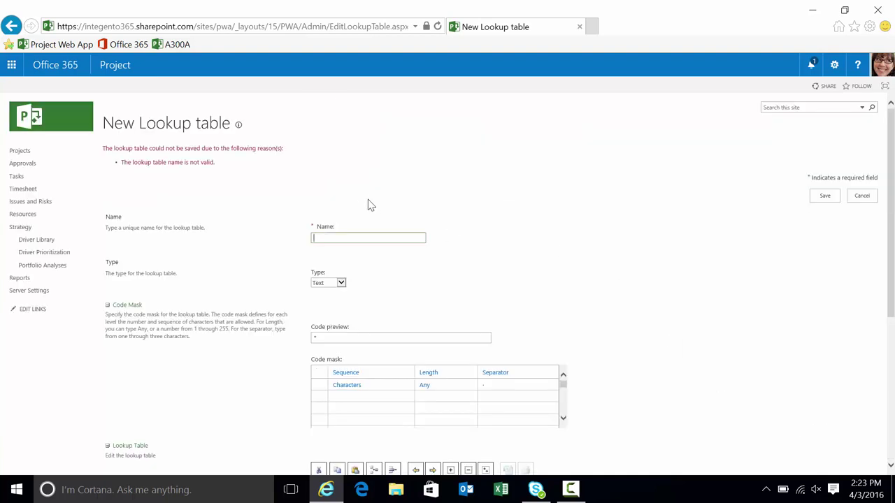
click(365, 234)
text(Product)
click(825, 197)
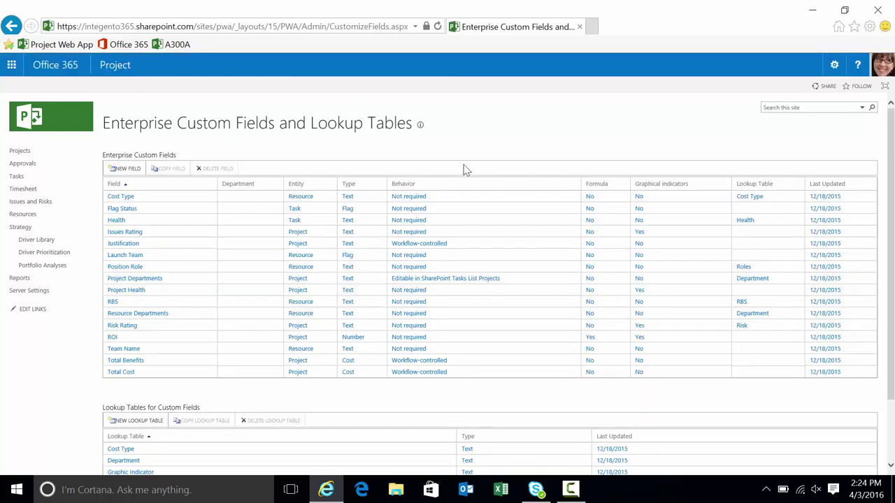
Create a new enterprise custom field named Product
click(123, 170)
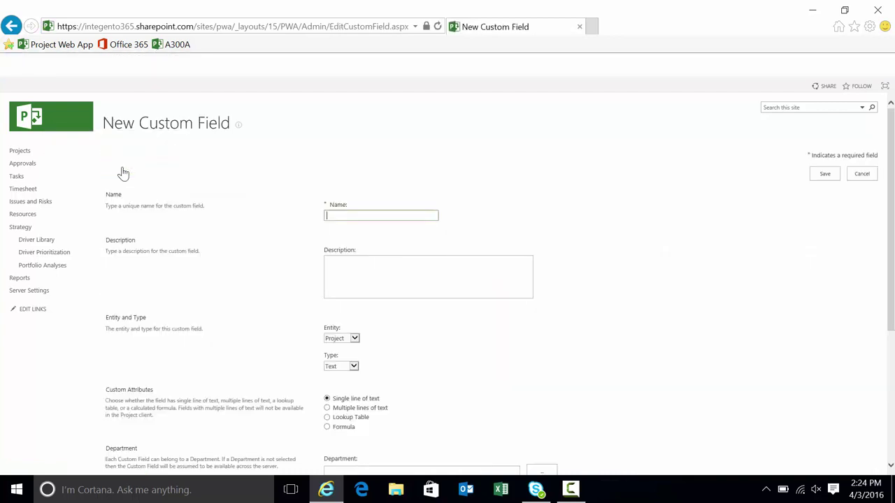
text(Pr)
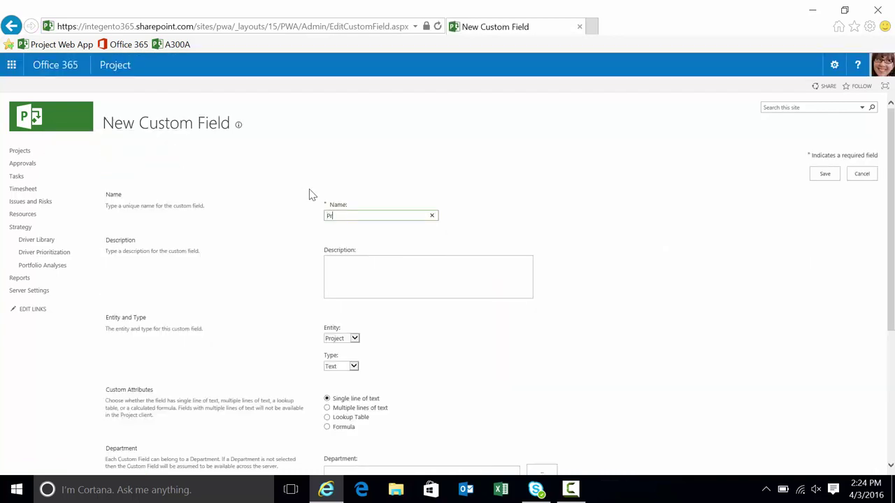
text(oduct)
Choose Project as the custom field's entity and Text as its type
drag(891, 199, 892, 311)
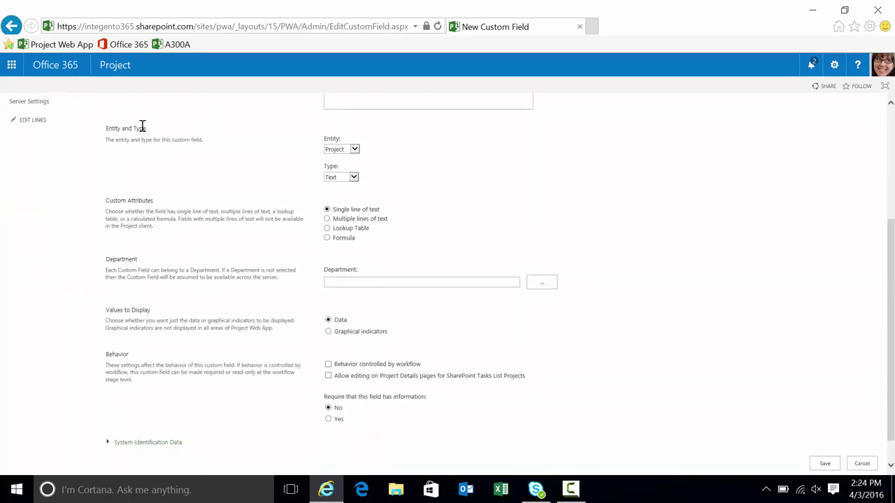
drag(117, 128, 148, 131)
click(355, 149)
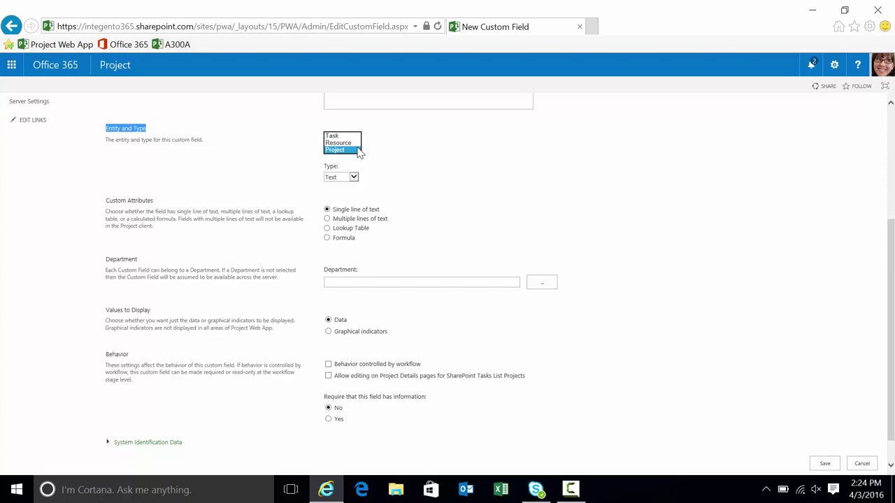
click(356, 150)
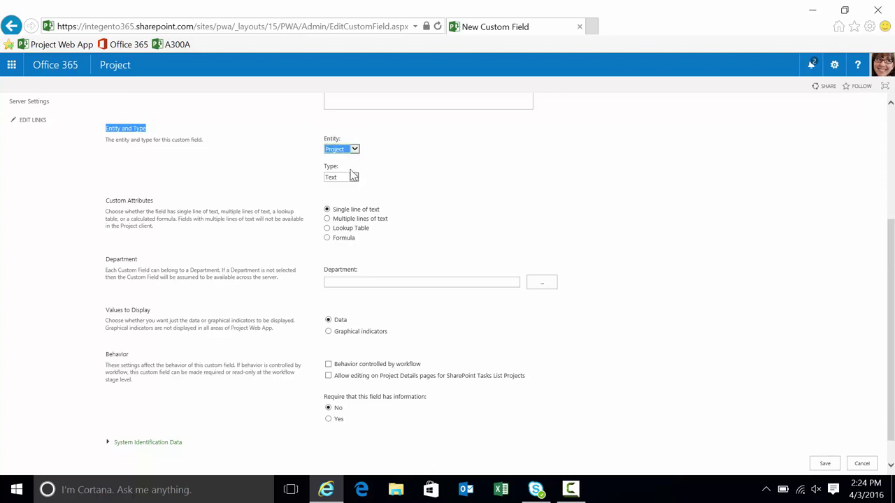
click(354, 177)
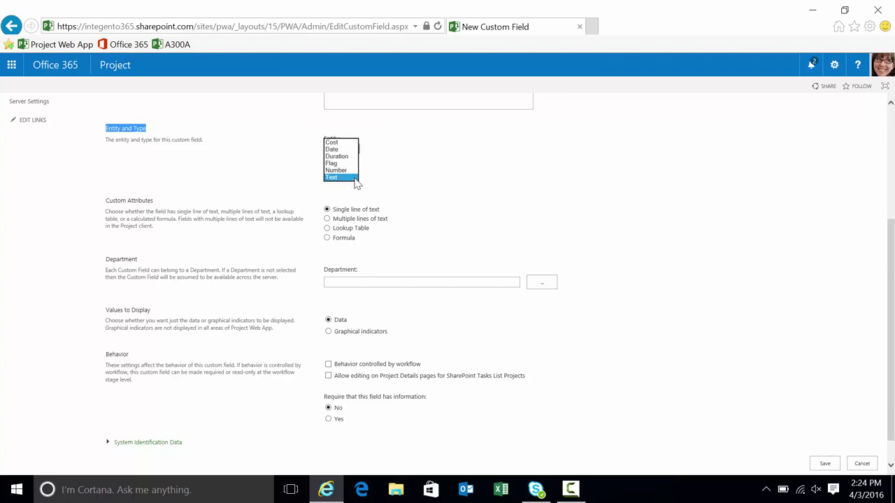
click(355, 180)
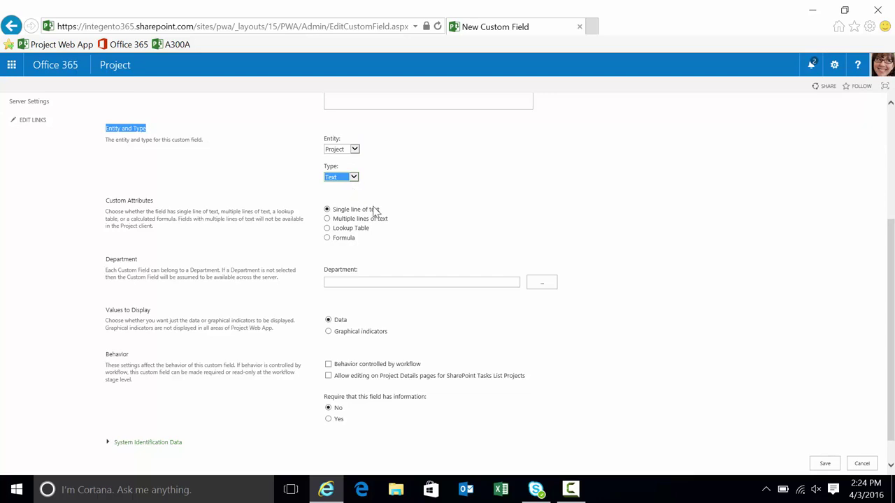
Set the field's custom attributes to use the Product lookup table
click(328, 229)
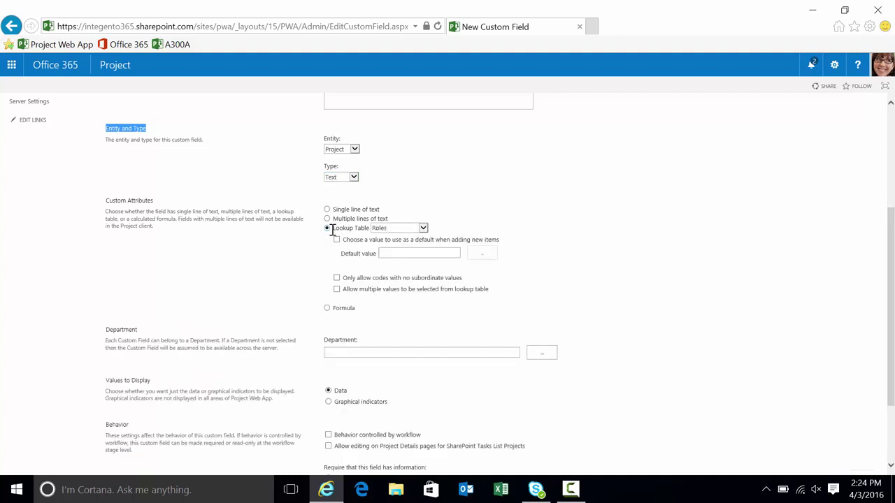
click(422, 229)
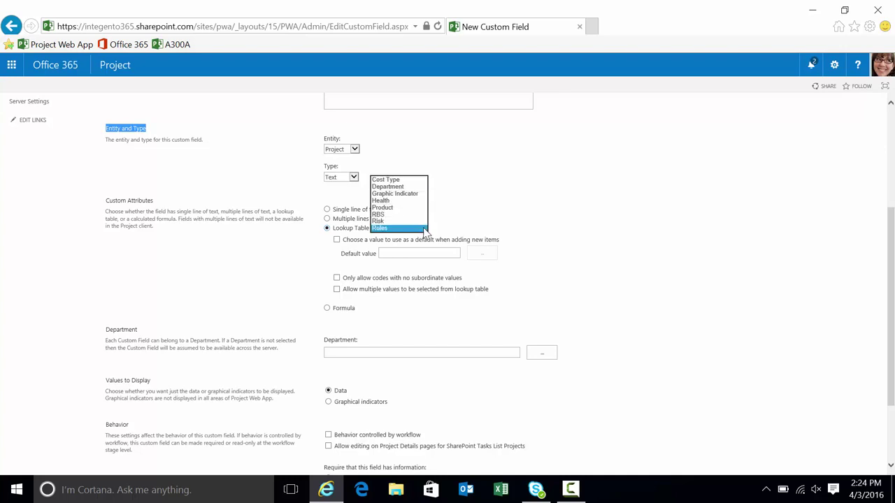
click(389, 209)
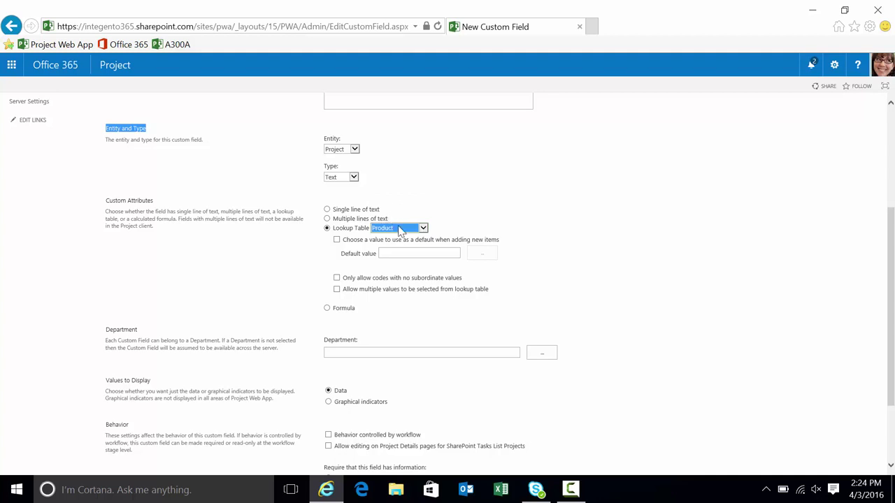
Make Product A the default value for new items and save the custom field
drag(892, 223, 891, 275)
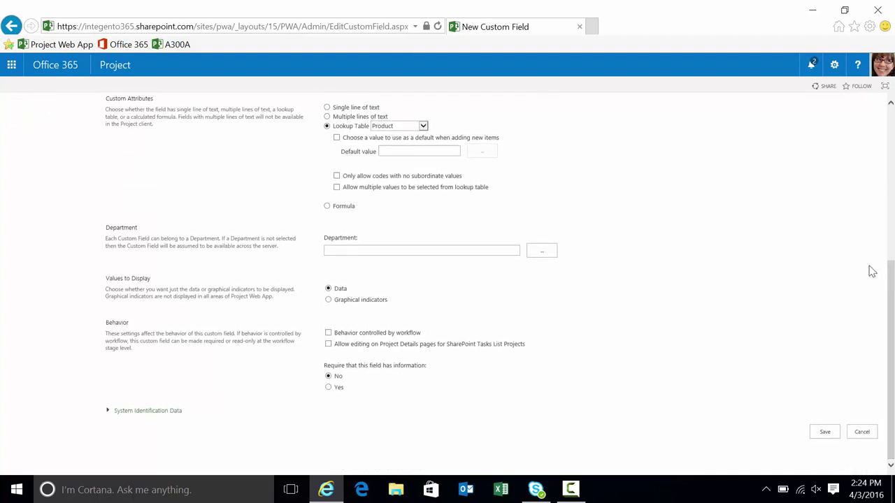
click(336, 138)
click(484, 151)
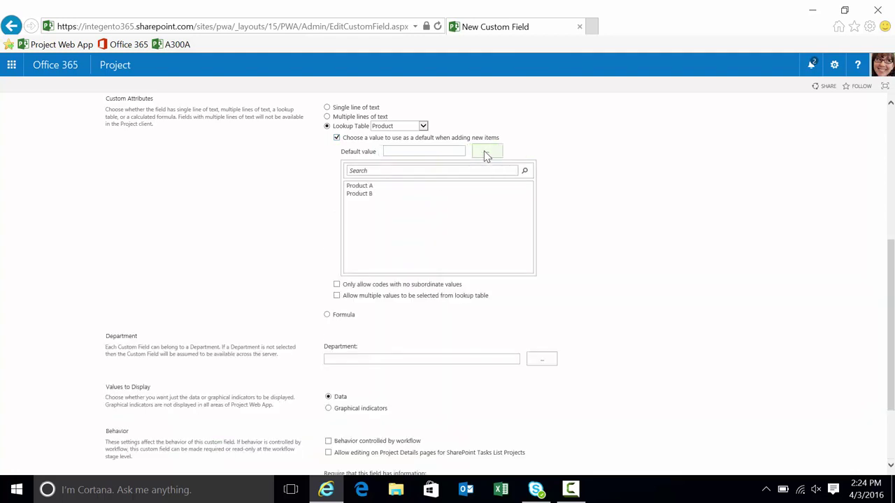
click(356, 186)
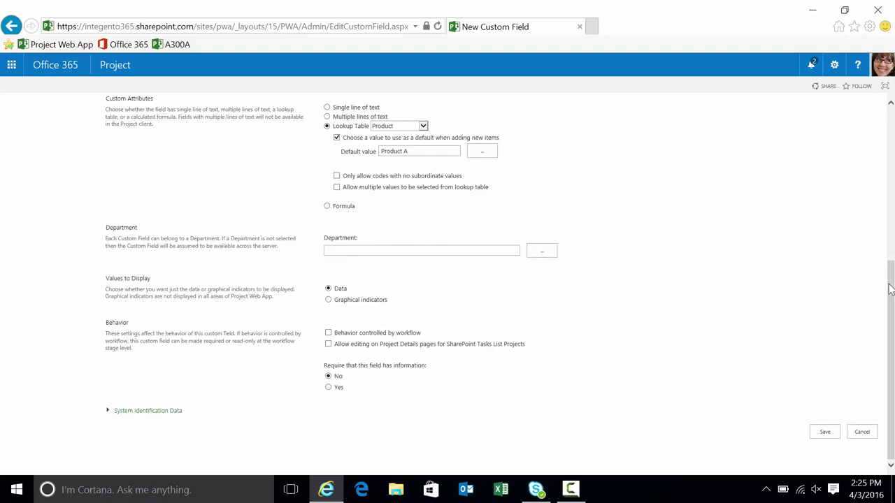
drag(890, 290, 889, 129)
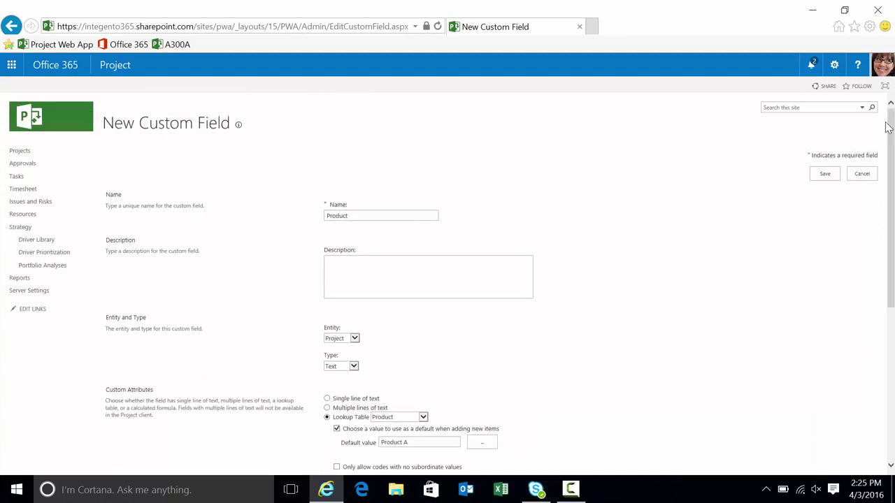
click(824, 174)
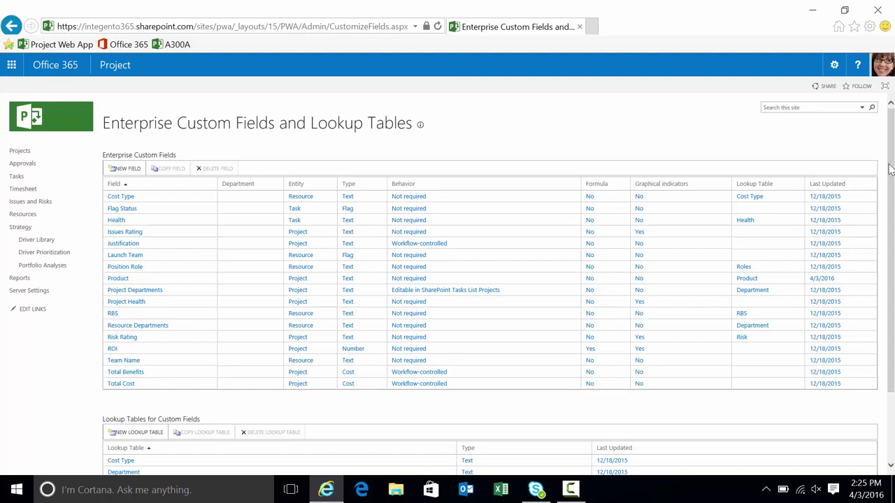
Open the Manage Views page from the server settings and locate the Project Center views
click(35, 291)
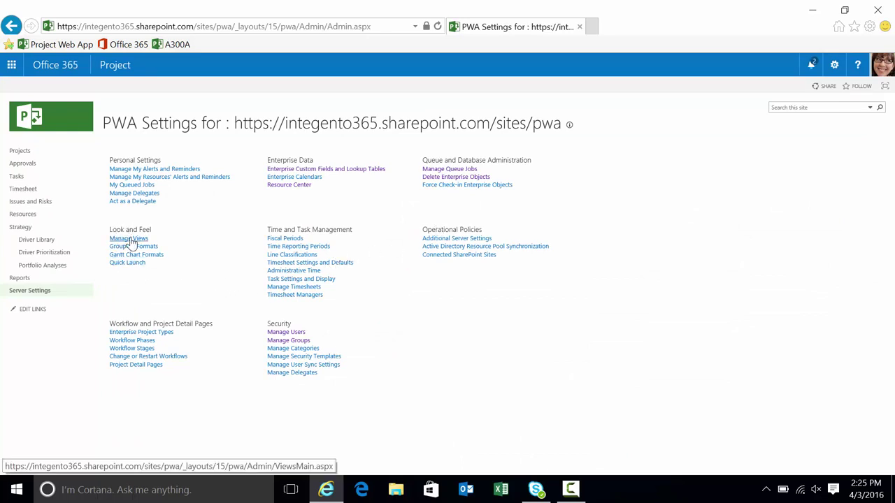
click(128, 240)
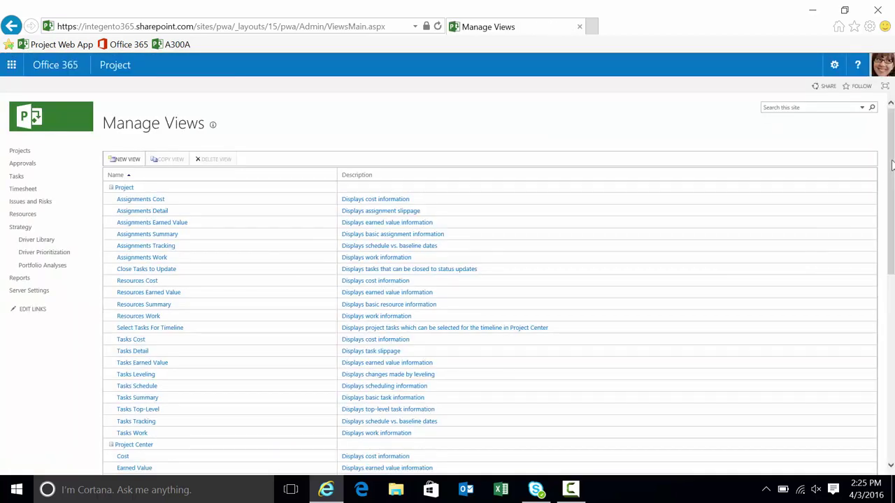
drag(891, 169, 891, 281)
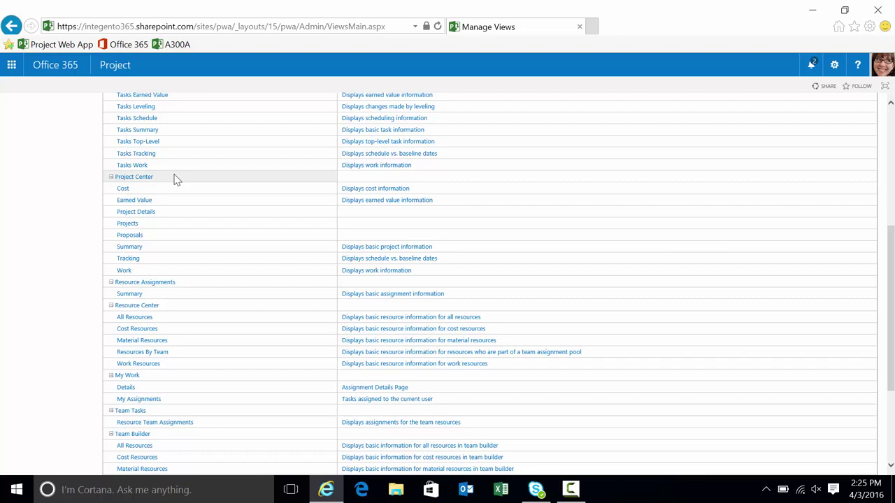
Copy the Project Center Summary view under the name Summary by Product
click(157, 248)
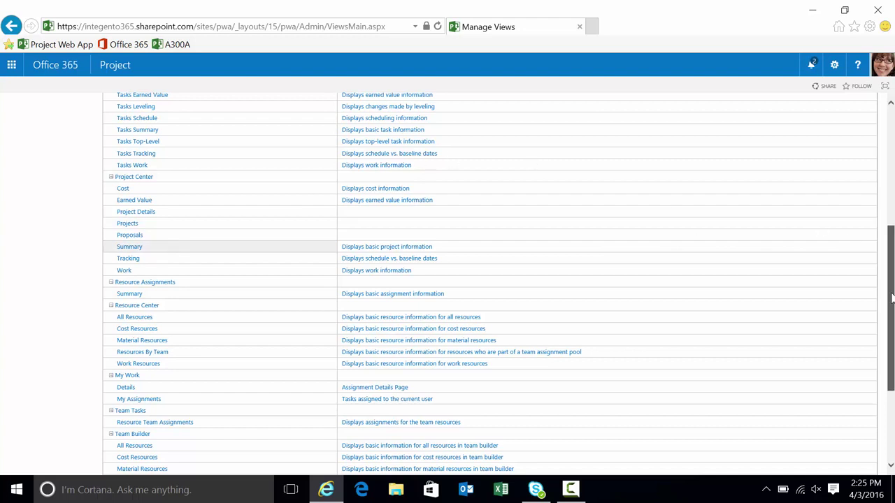
drag(891, 299, 891, 167)
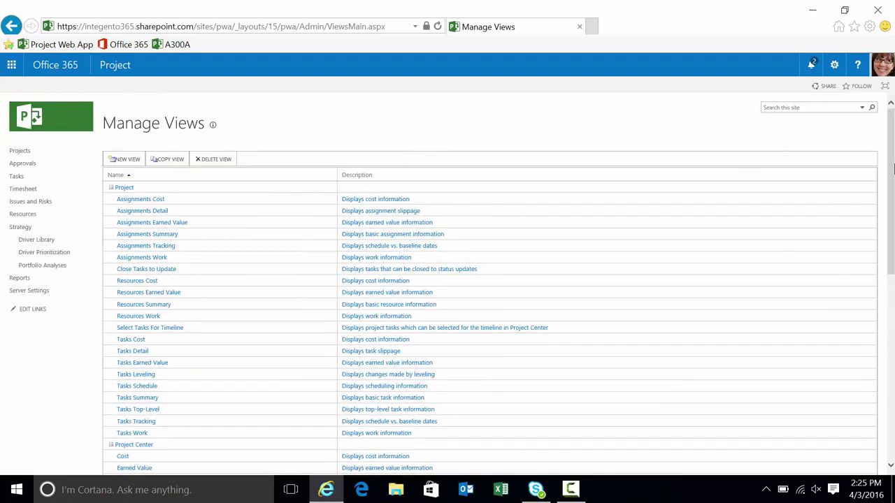
click(175, 160)
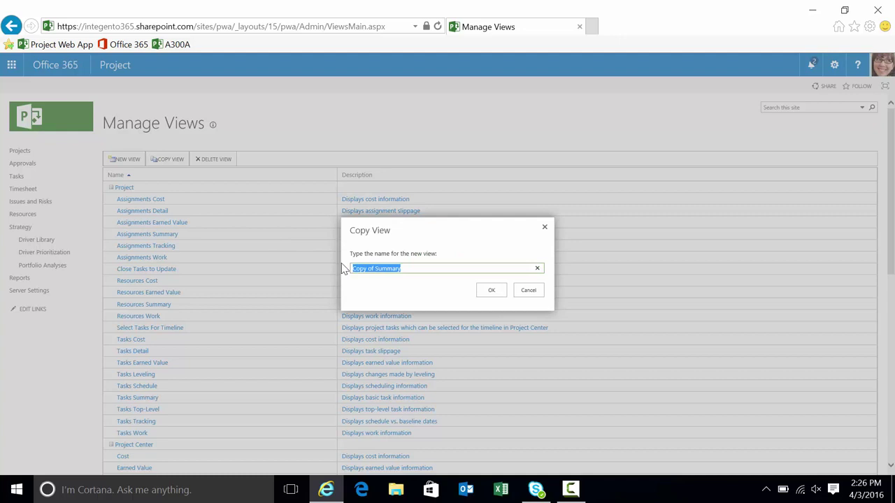
click(374, 269)
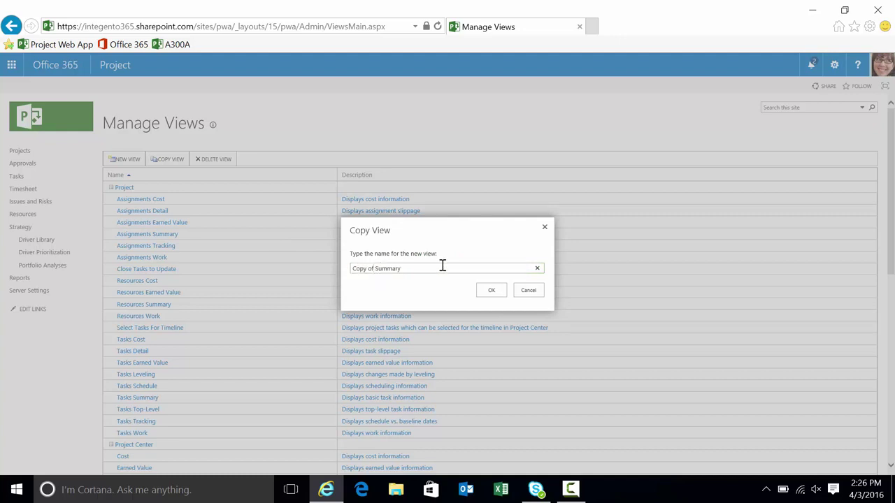
key(BackSpace)
key(BackSpace)
key(BackSpace)
key(BackSpace)
key(BackSpace)
key(BackSpace)
key(BackSpace)
key(BackSpace)
click(487, 290)
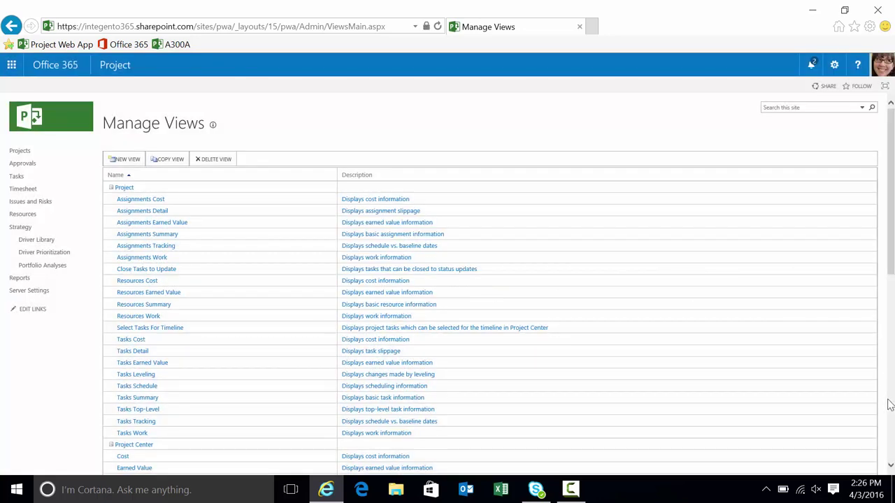
Open the Summary by Product view for editing and add the Product field to its displayed fields
scroll(889, 406, down, 5)
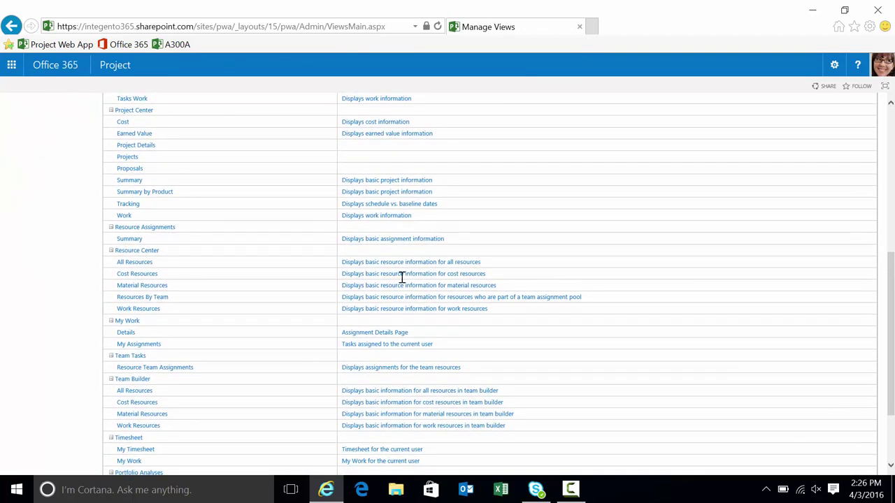
click(137, 195)
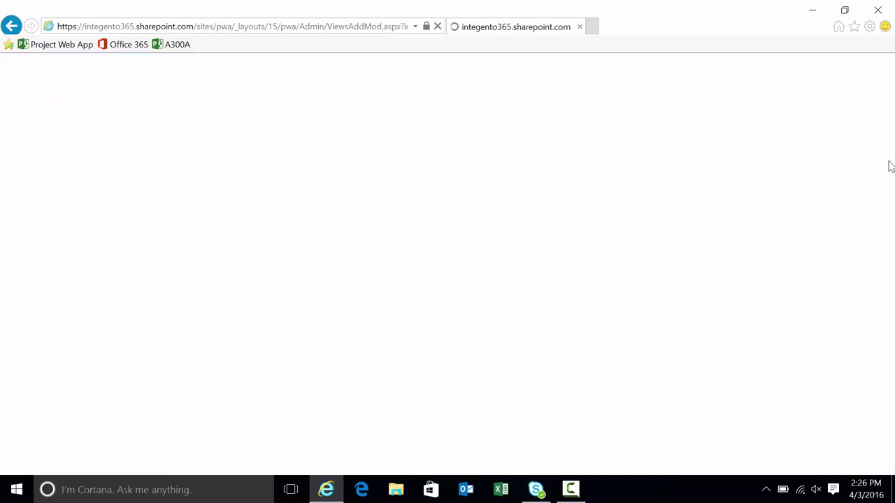
drag(889, 165, 889, 202)
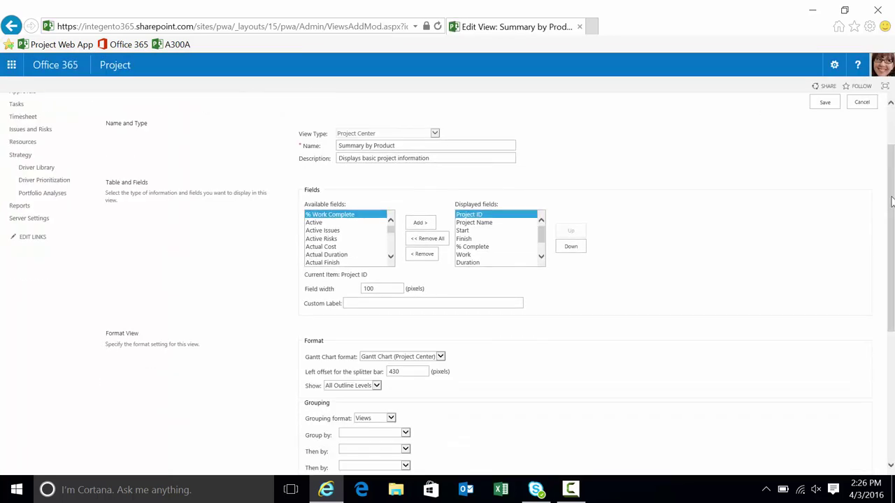
click(319, 240)
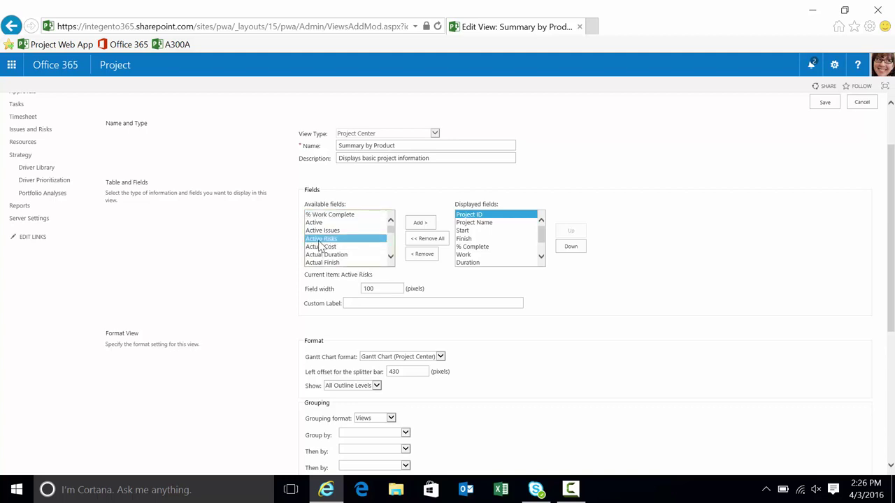
text(pro)
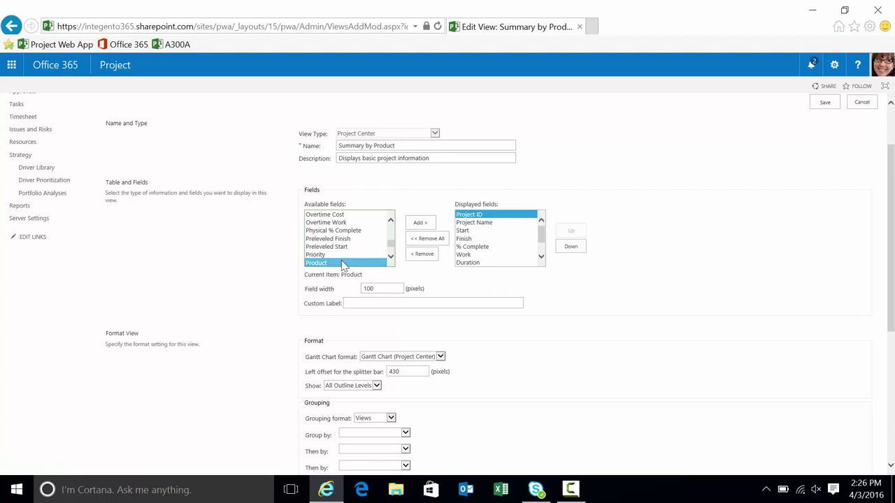
click(421, 224)
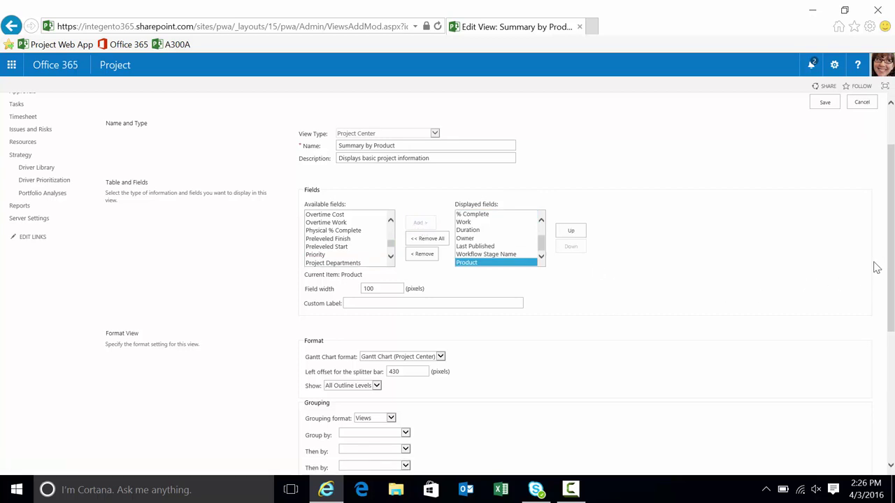
Set the view's grouping to group by Product
scroll(891, 248, down, 3)
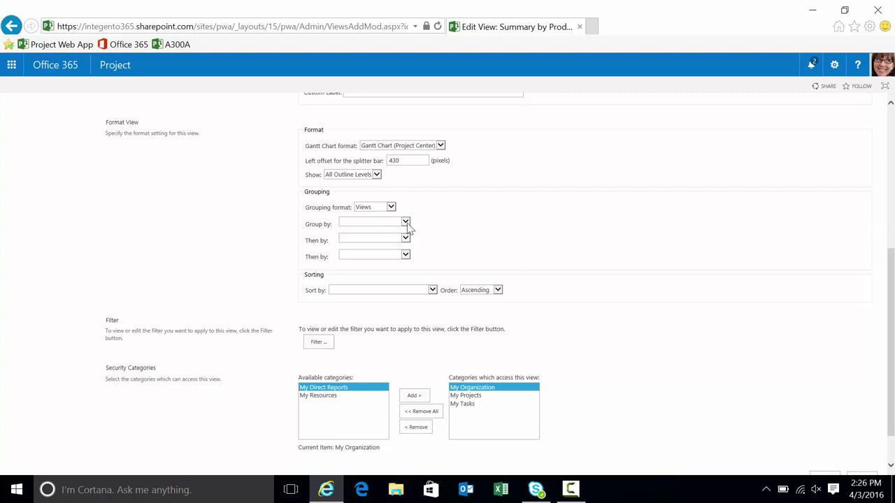
drag(305, 191, 332, 193)
click(406, 222)
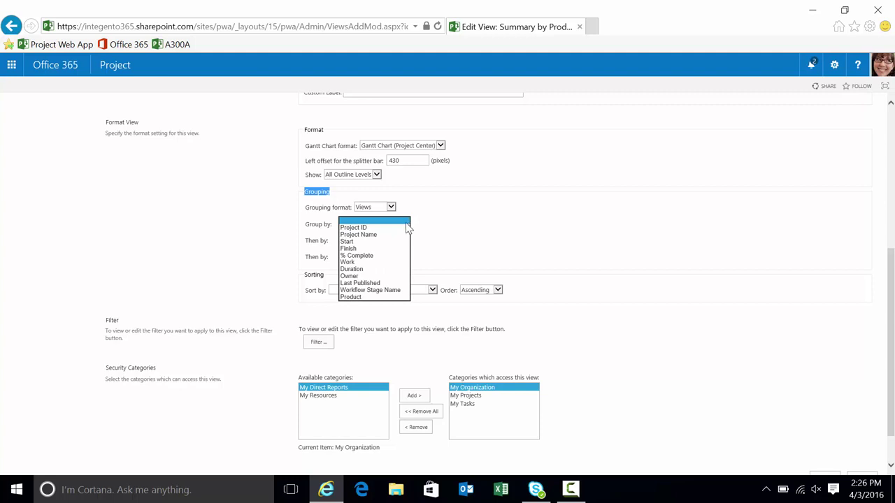
click(365, 291)
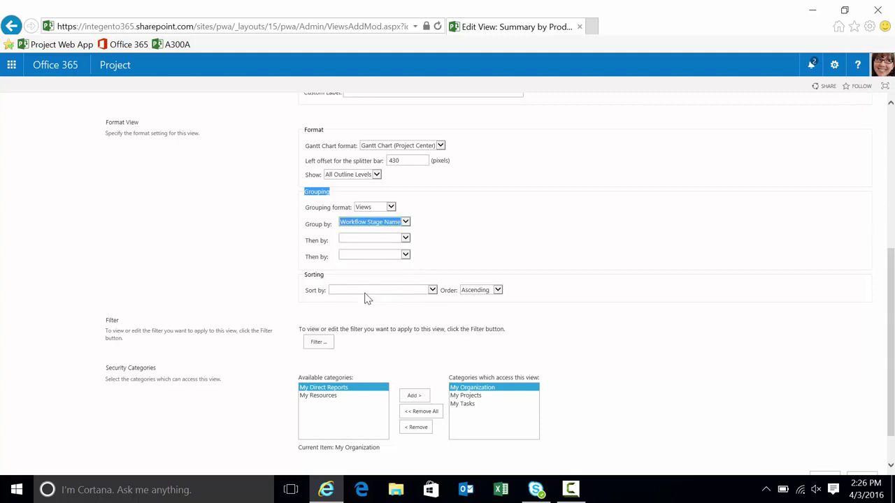
click(411, 222)
click(406, 222)
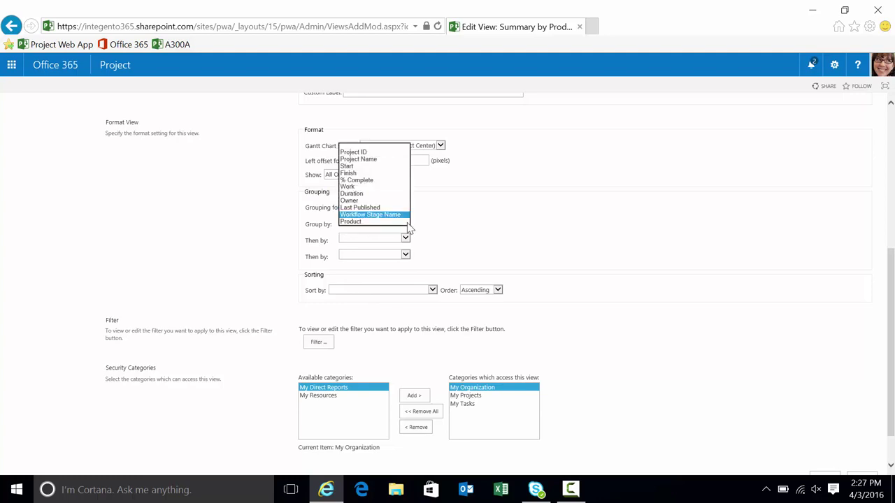
click(363, 225)
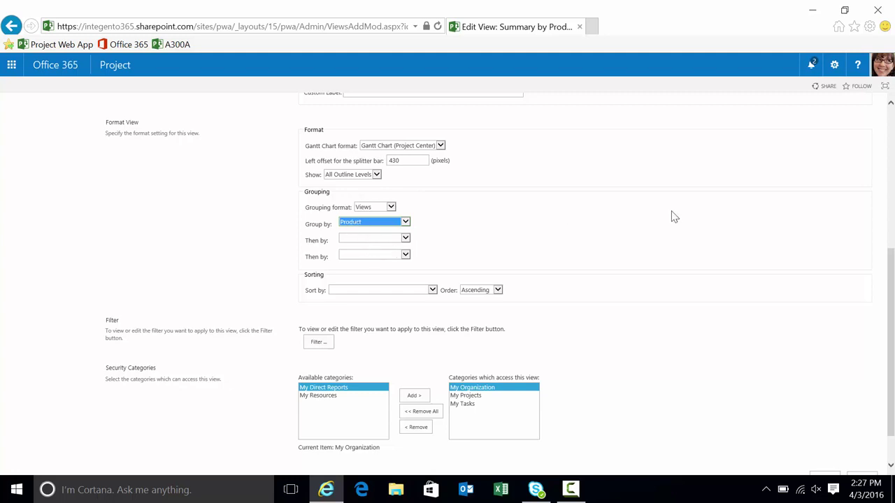
Check the security categories of the Summary by Product view, save it, and look over the view list
drag(891, 307, 891, 324)
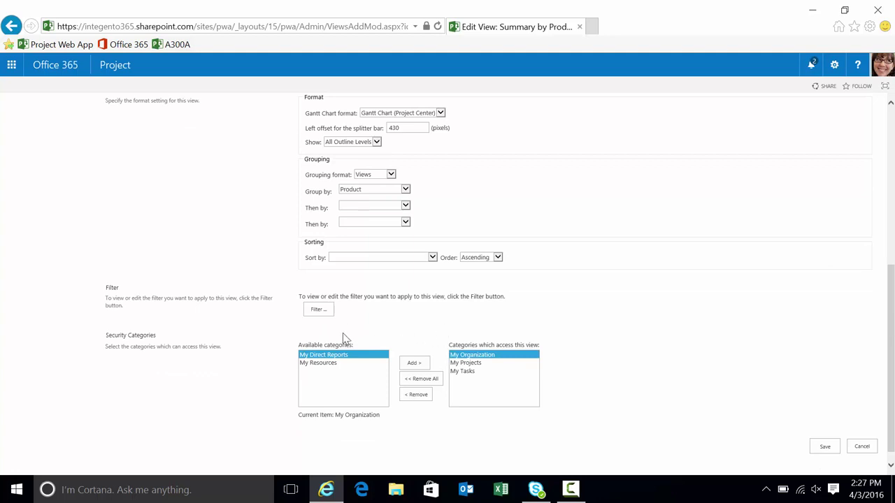
click(475, 355)
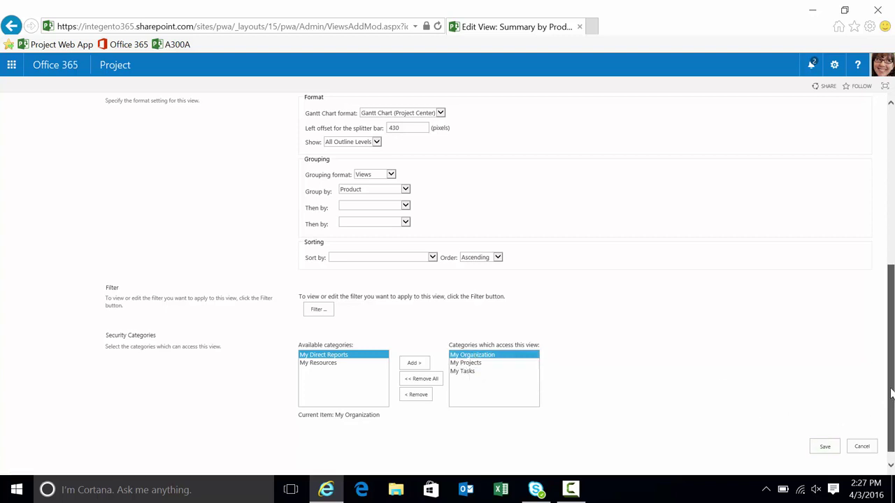
drag(891, 394, 889, 281)
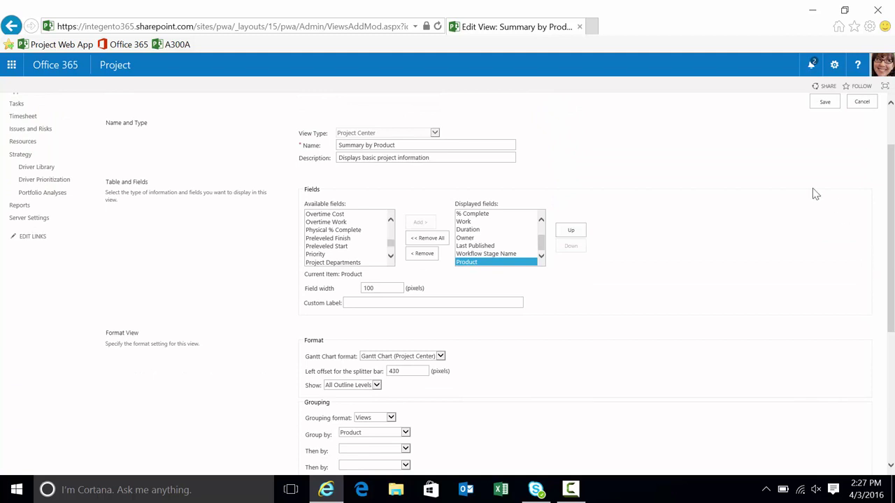
click(825, 102)
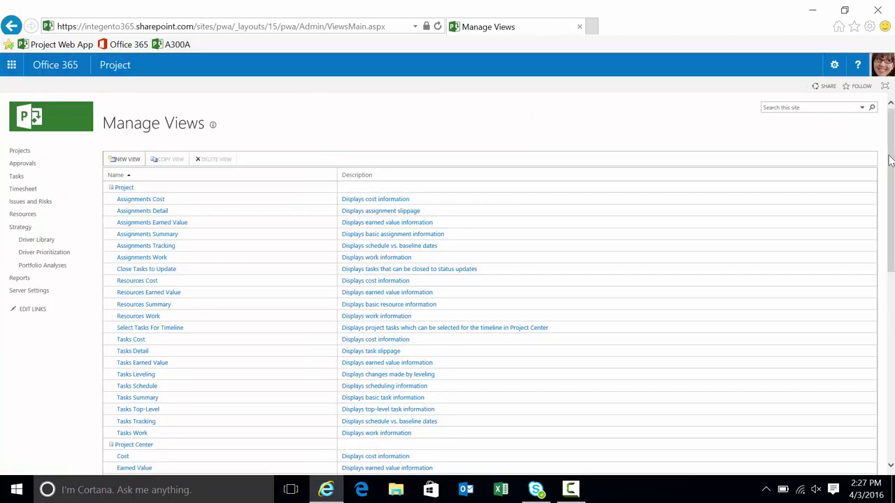
drag(890, 161, 891, 201)
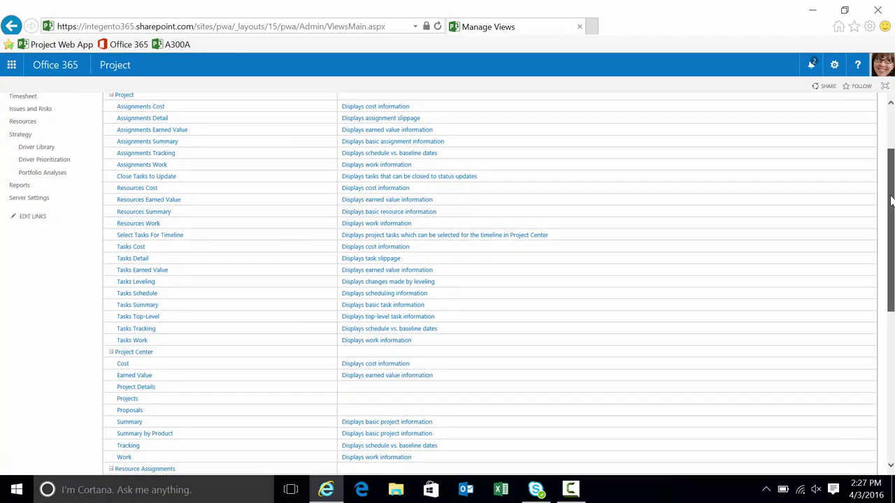
scroll(891, 201, up, 3)
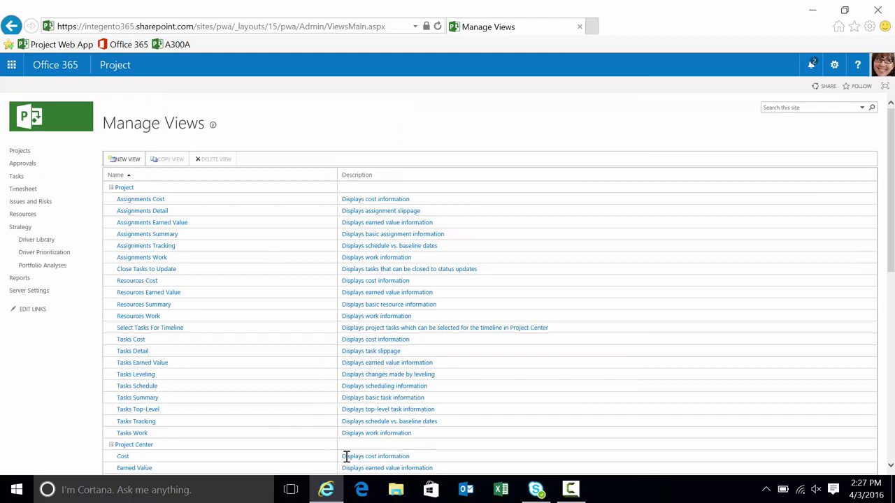
key(super)
text(r)
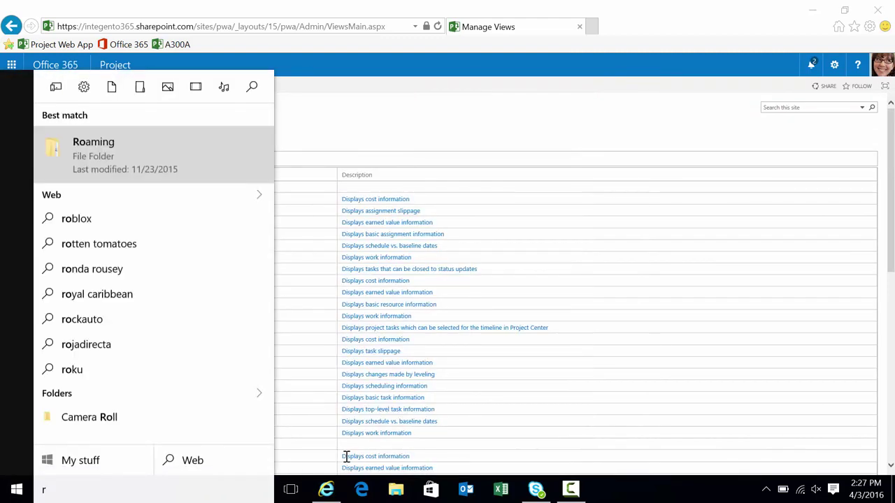
key(BackSpace)
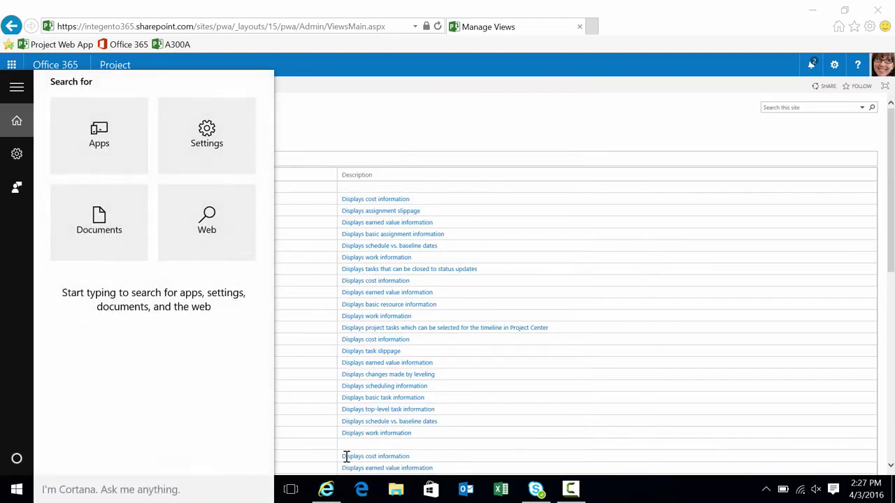
key(super)
Switch to Project 2016 and log in with the New Project Online profile, loading summary resource assignments
key(super)
text(proj)
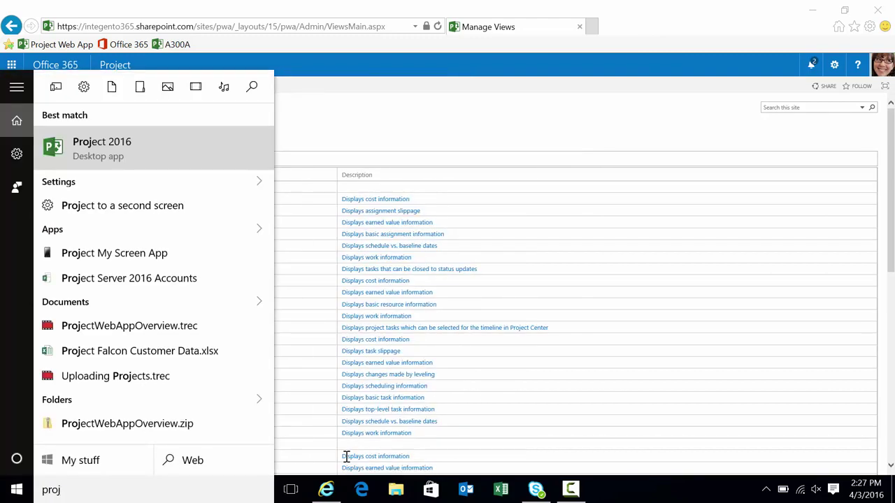
key(Return)
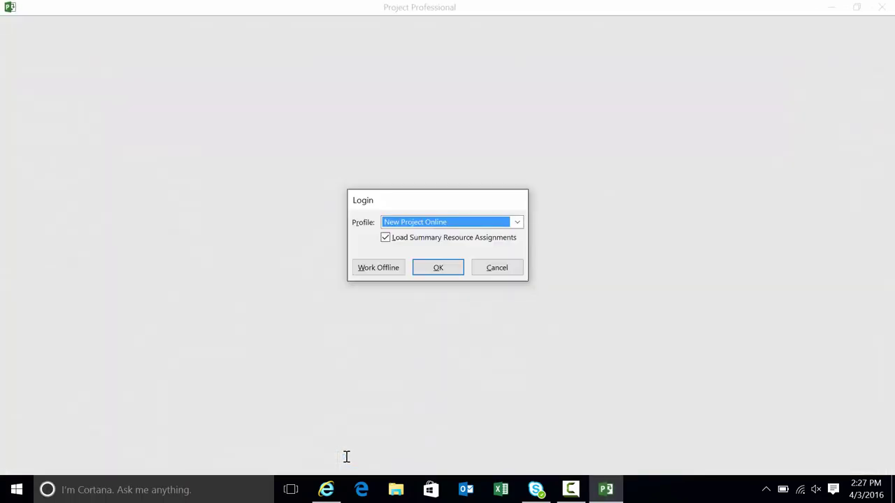
key(Return)
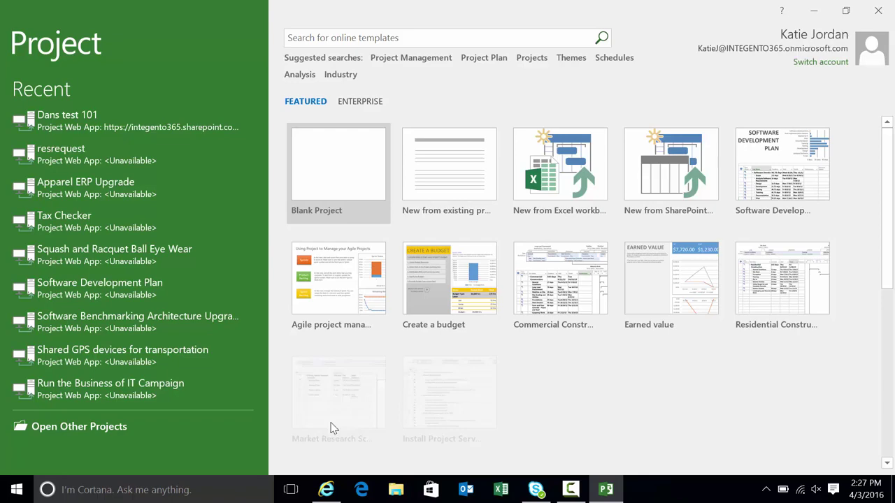
Open the most recent Project Web App project and bring up its Project Information dialog
click(63, 131)
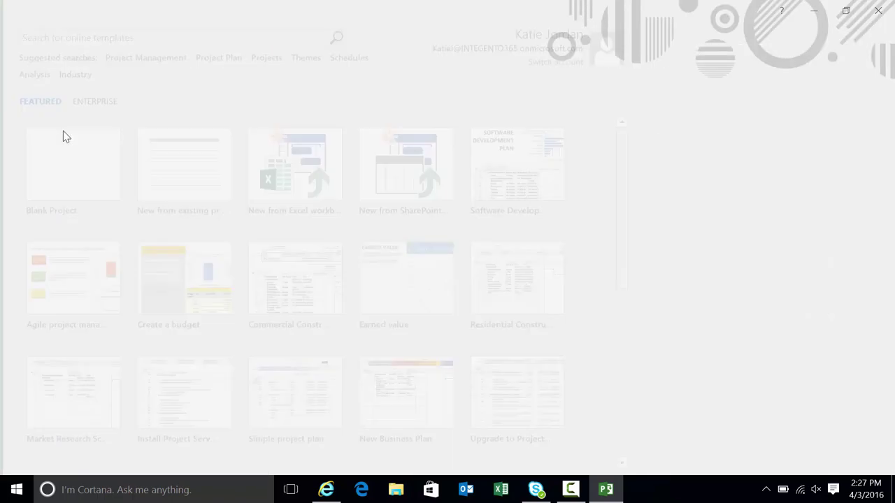
click(264, 113)
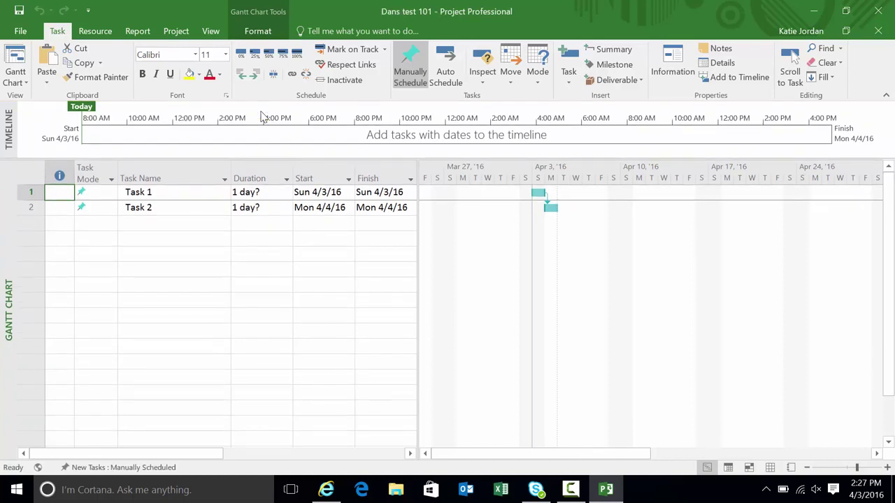
click(140, 33)
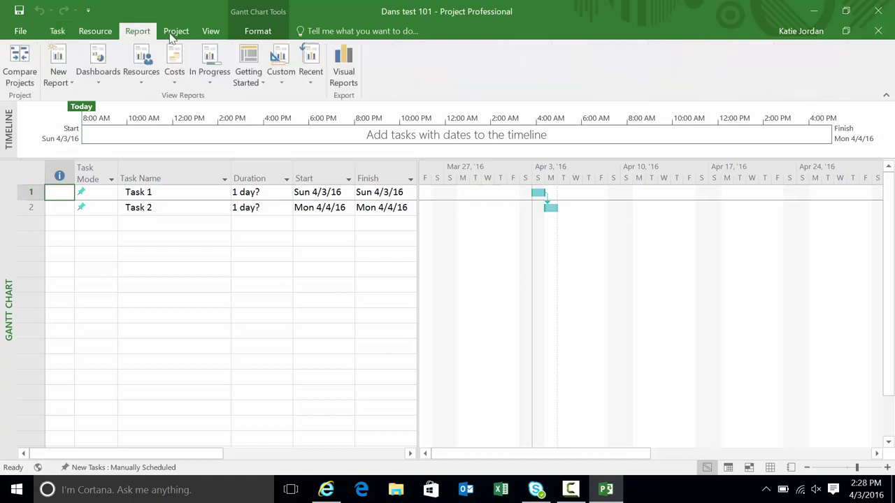
click(175, 32)
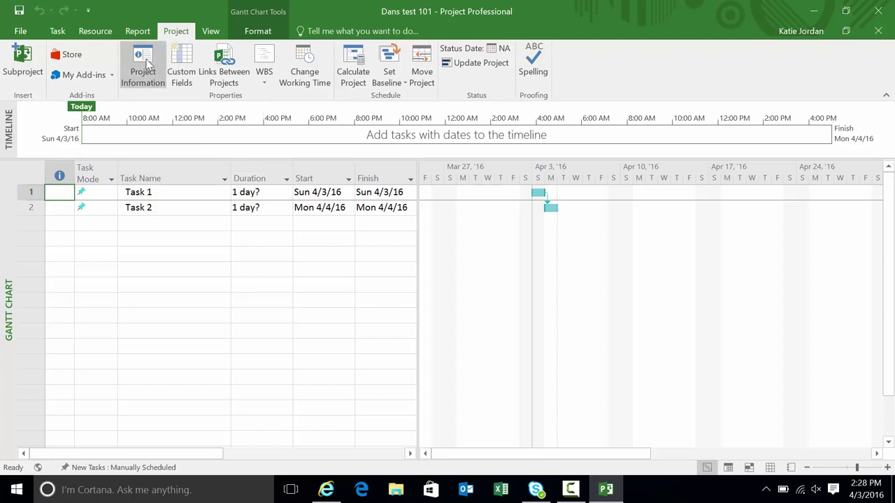
click(145, 66)
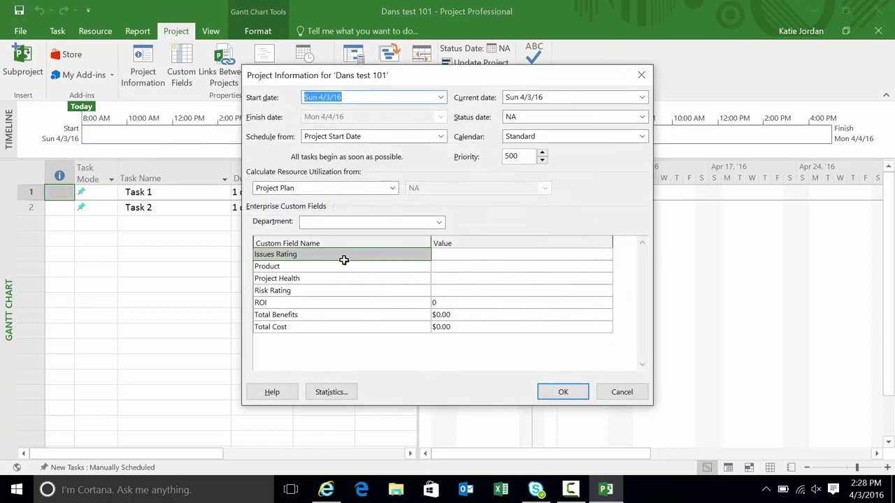
Set the project's Product enterprise custom field to Product A and accept the project information
click(321, 268)
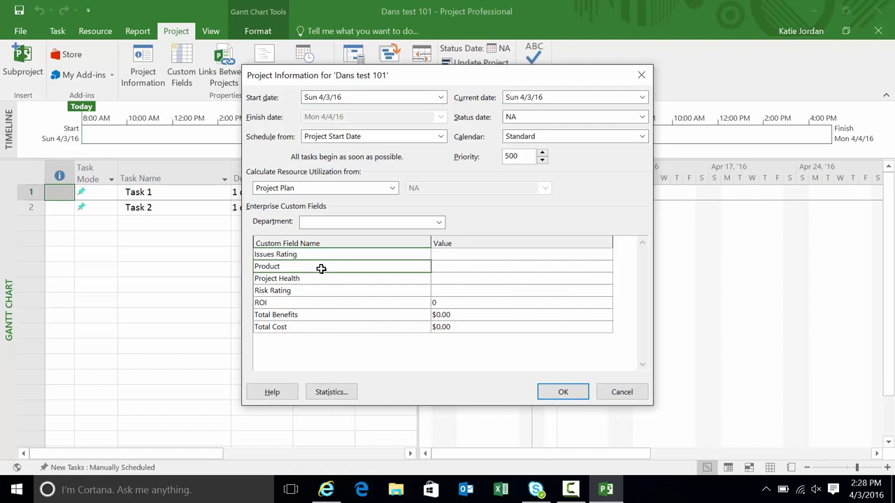
click(598, 266)
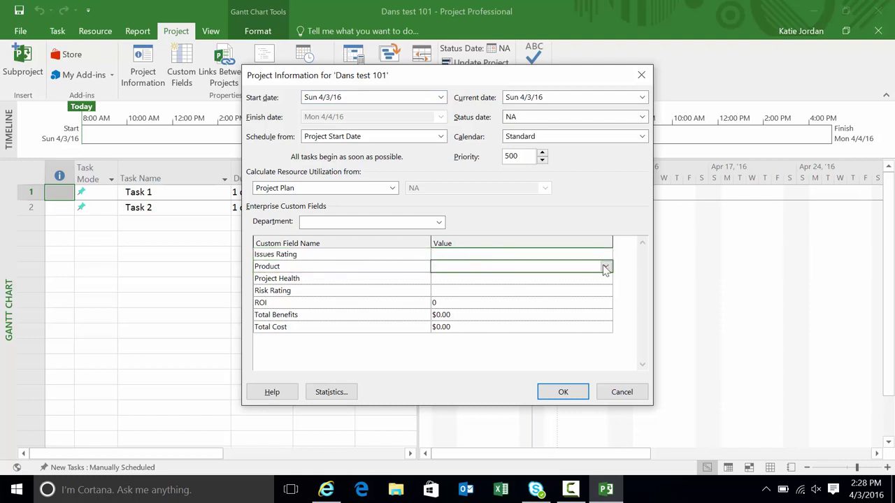
click(606, 267)
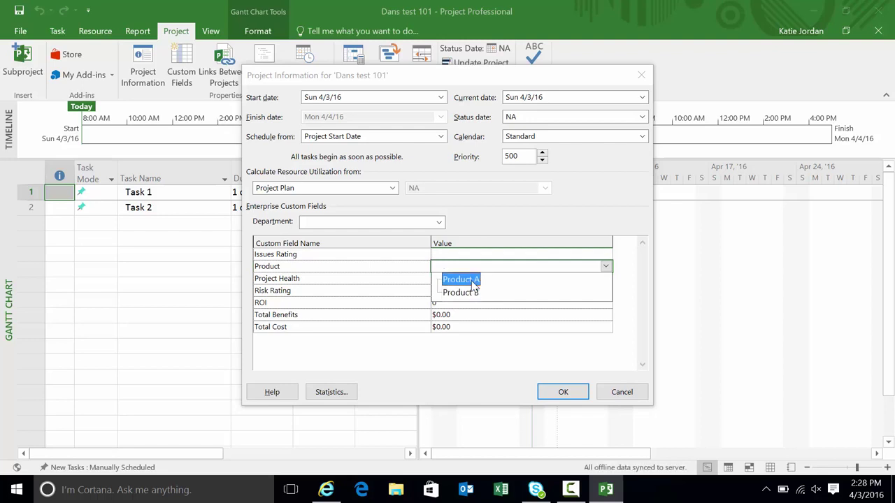
click(473, 281)
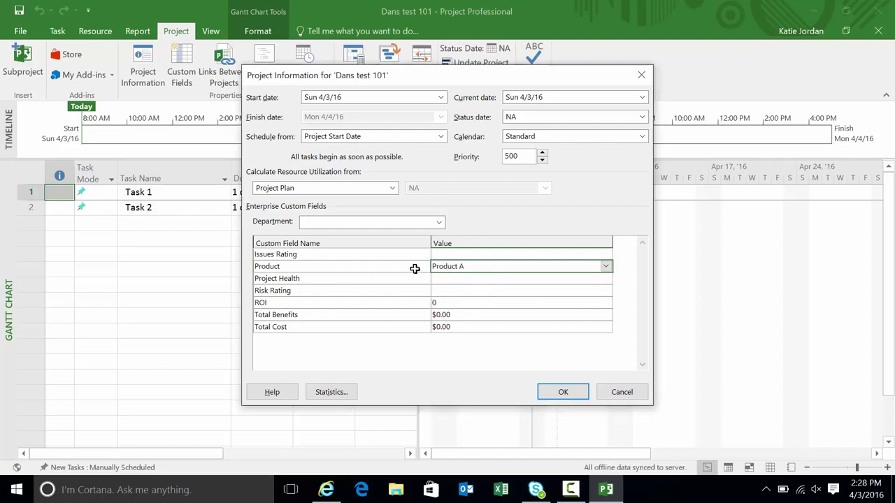
click(573, 391)
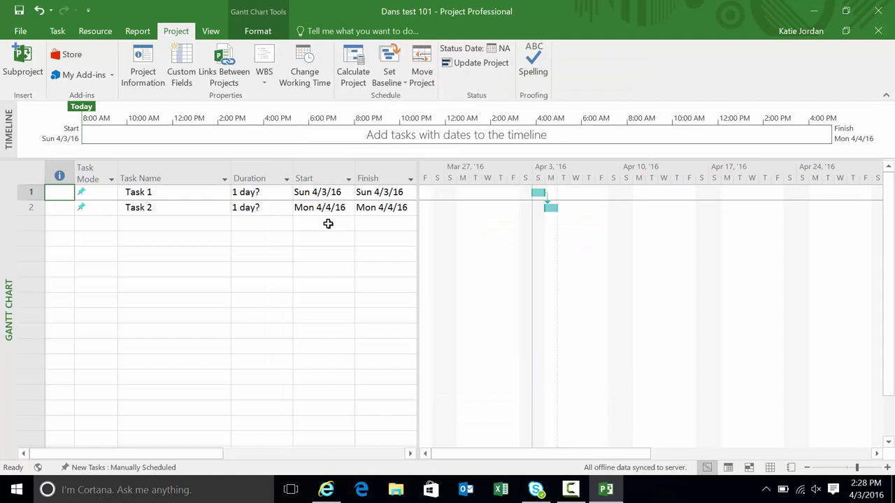
Publish the project with its new Product value, and close it with check-in
click(20, 32)
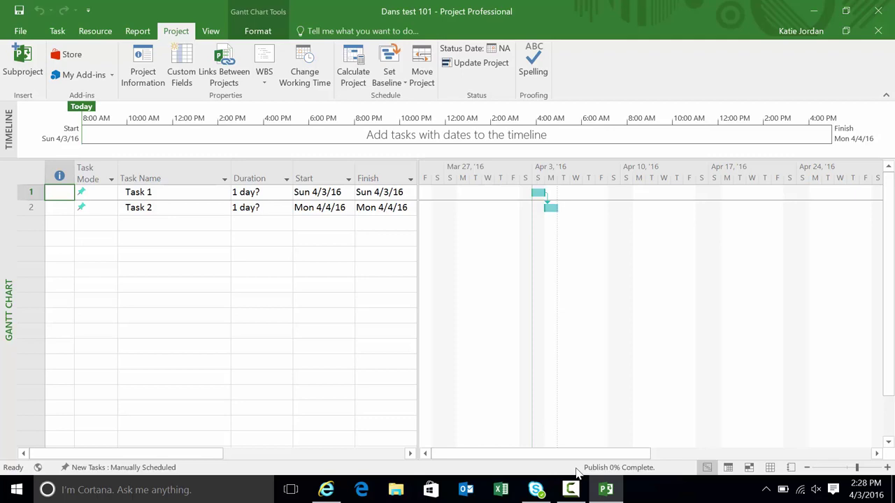
click(21, 32)
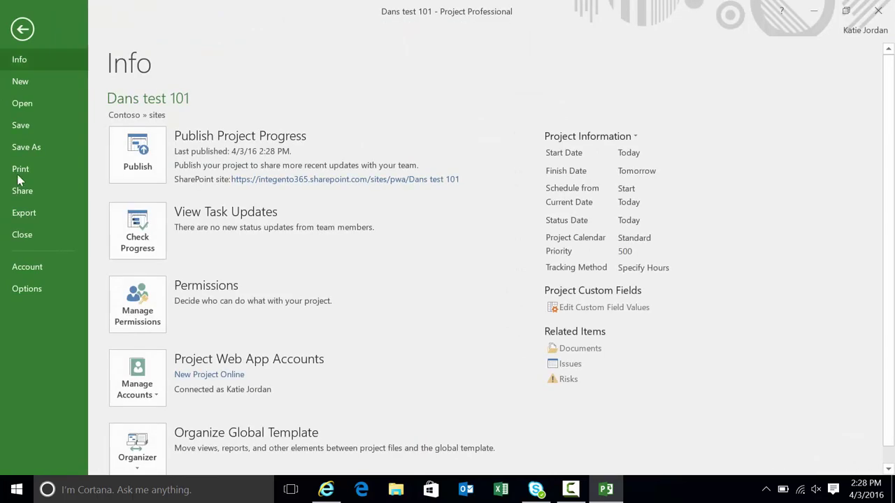
click(31, 239)
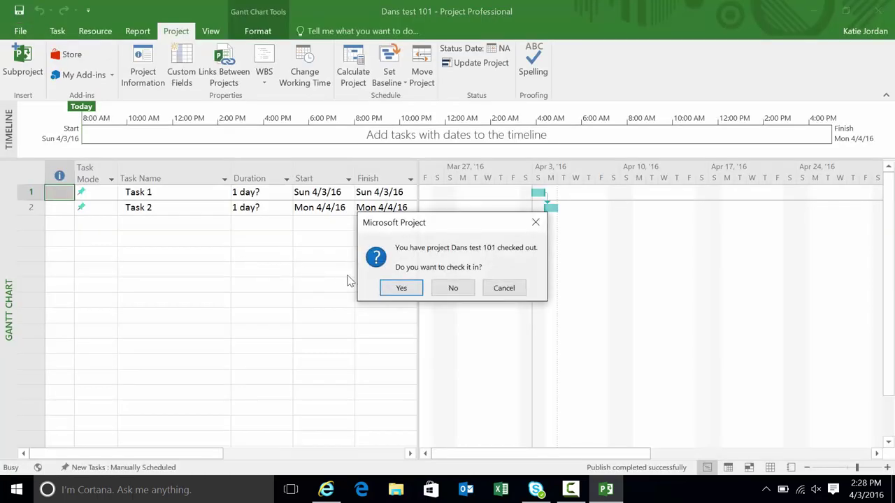
click(400, 288)
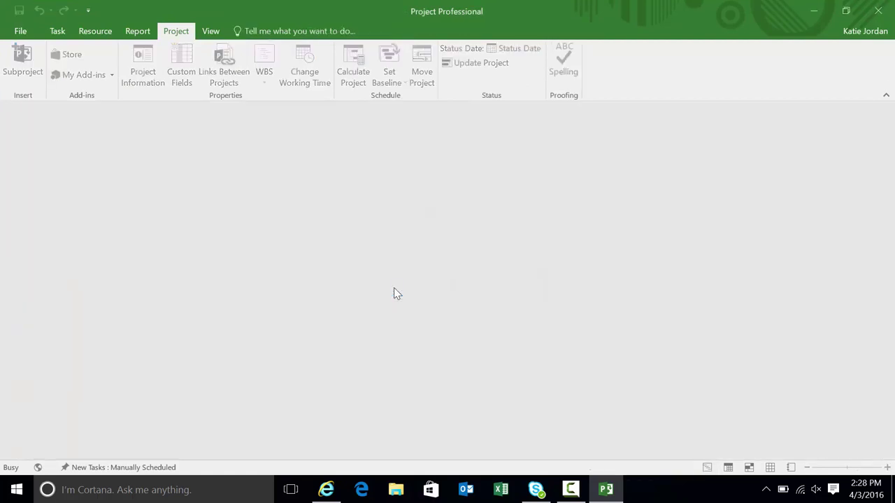
Switch to Project Web App in Internet Explorer and show the Project Center in the Summary by Product view
click(326, 490)
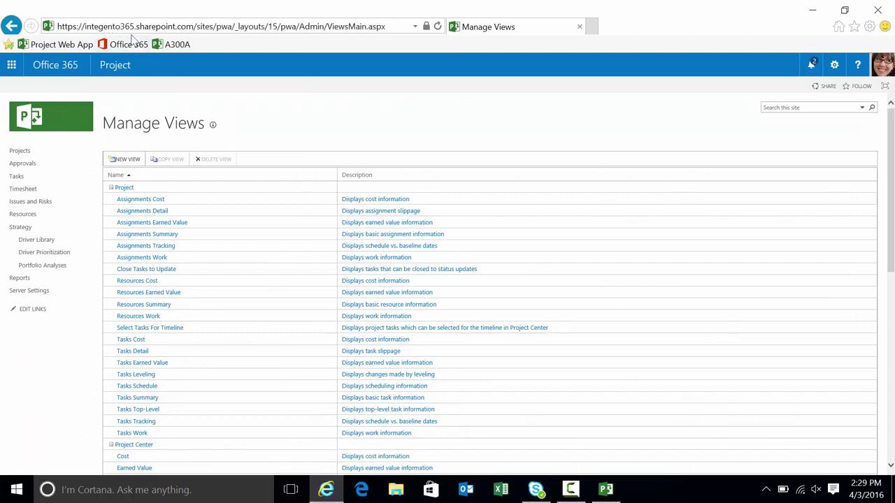
click(19, 153)
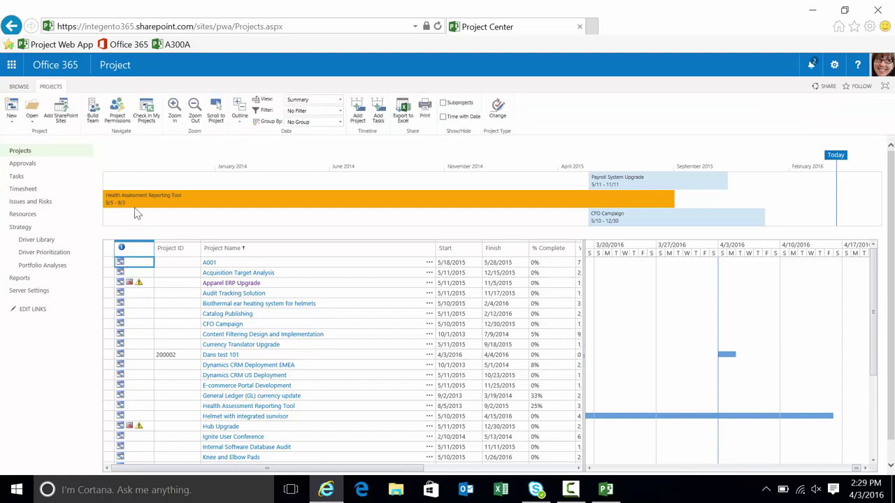
click(340, 103)
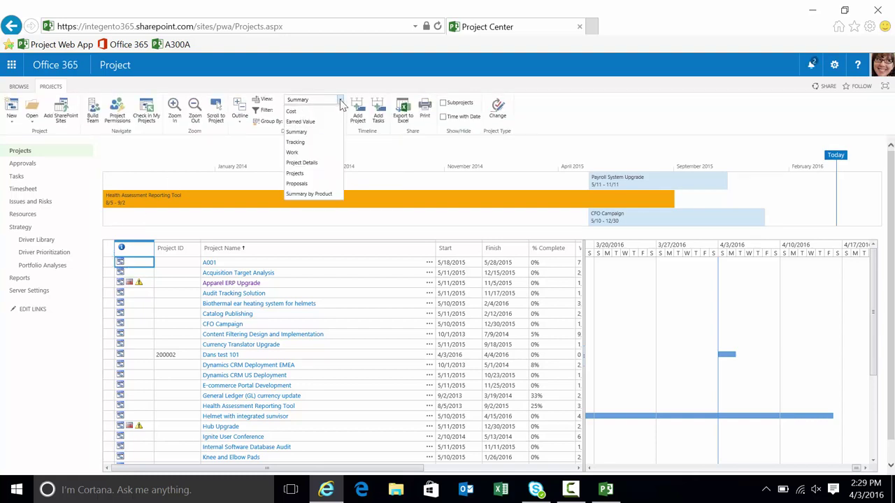
click(317, 195)
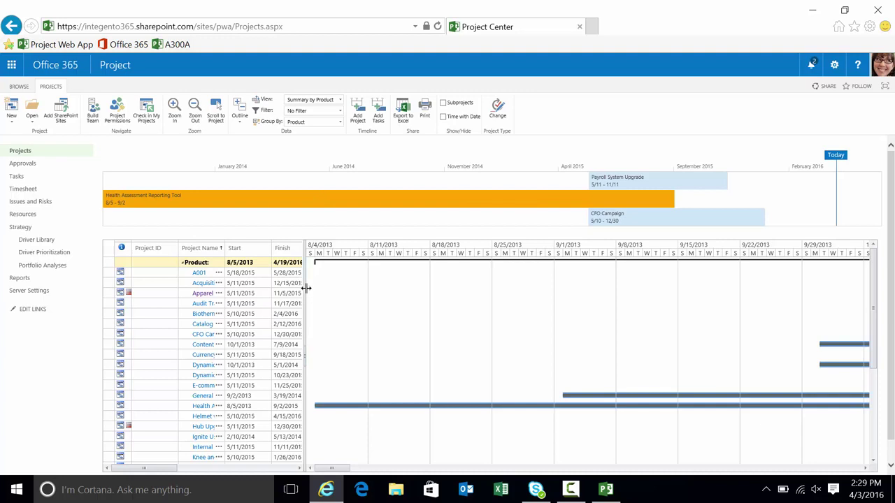
Widen the project table and its Project Name column, and collapse the blank Product group to examine the Product A group
drag(305, 288, 535, 307)
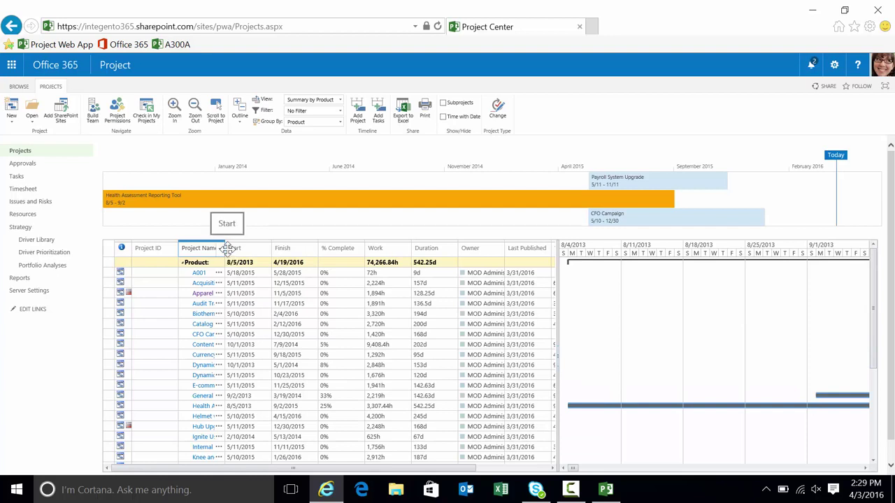
drag(225, 248, 414, 248)
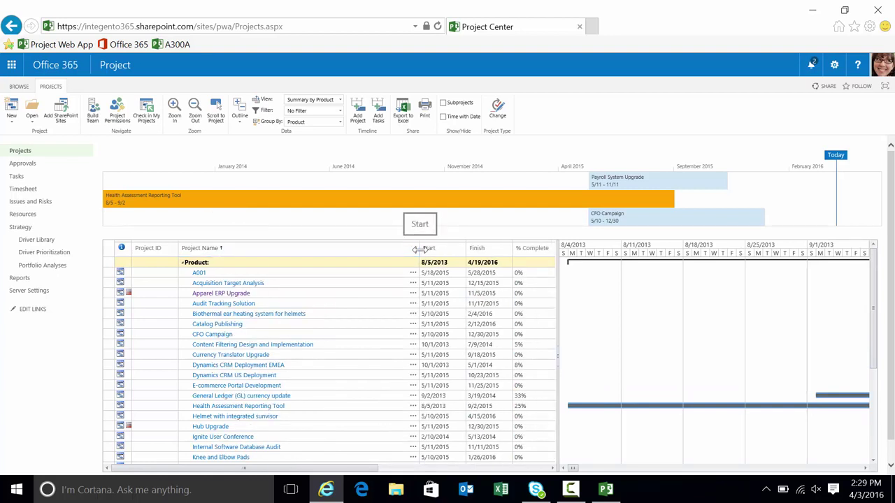
click(216, 265)
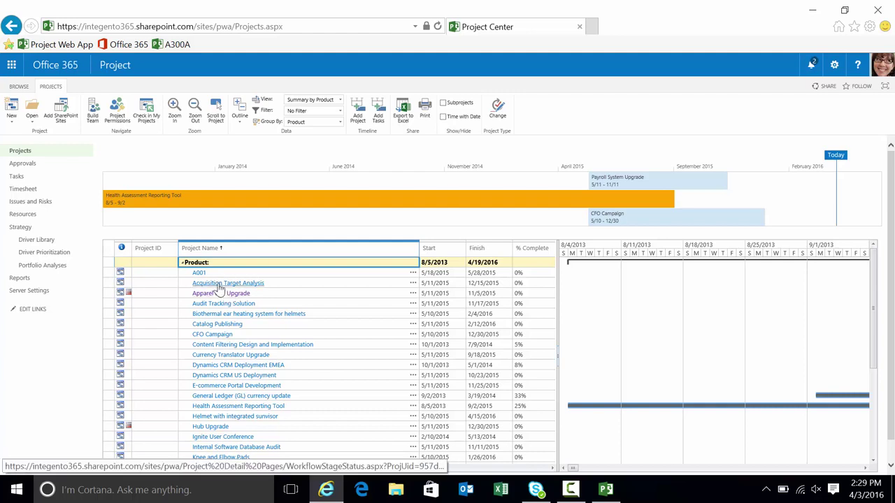
click(182, 264)
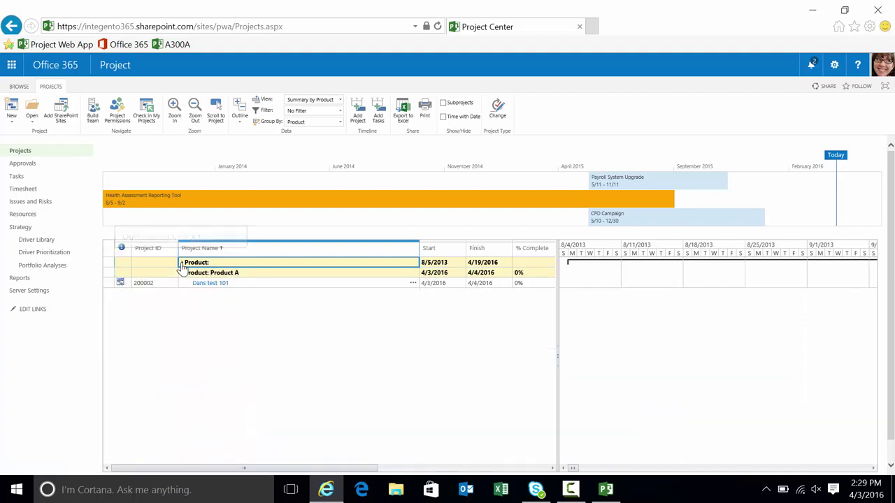
click(251, 274)
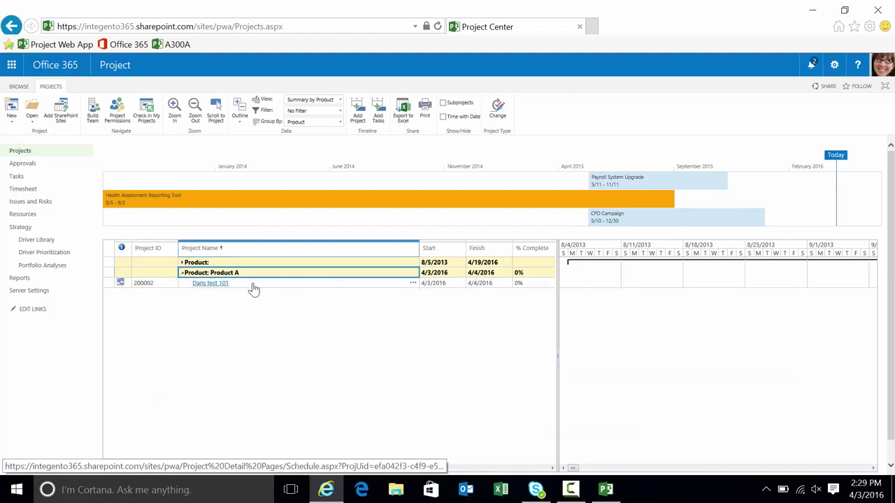